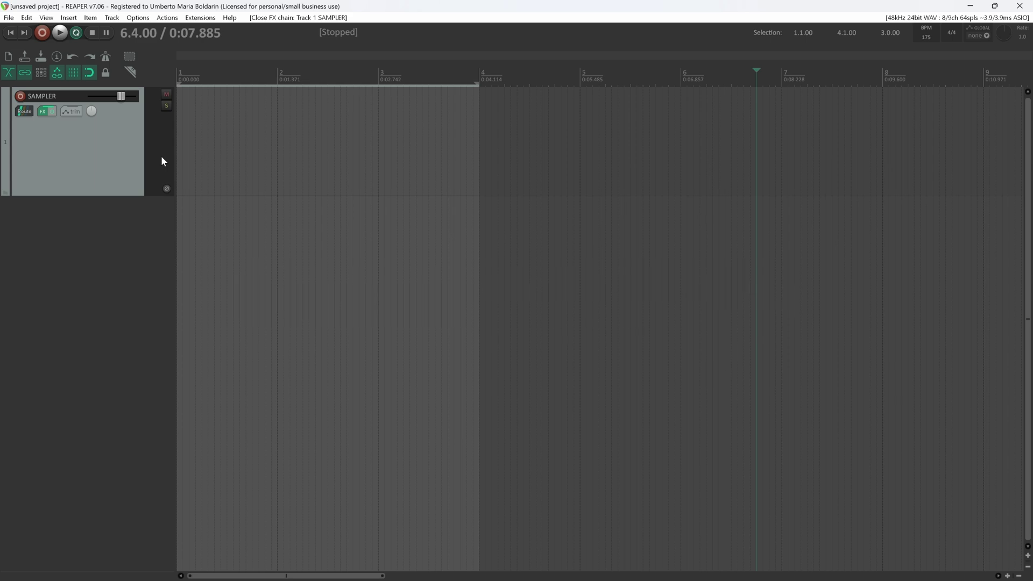
Open the SAMPLER track's FX chain to bring up the TX16Wx sampler.
left_click(44, 113)
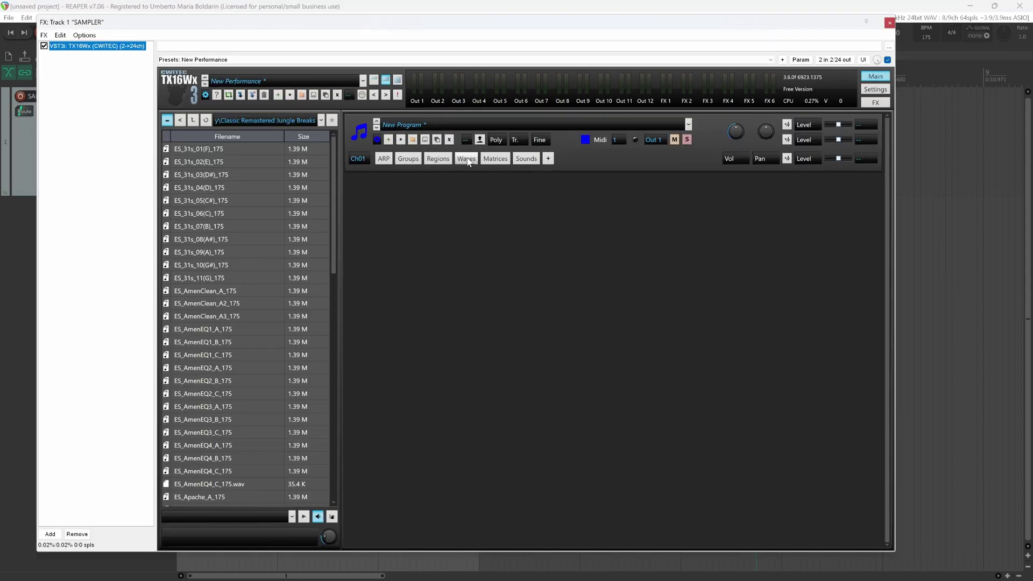
Show the Waves editor and preview ES_AmenClean_A_175 from Sample Library > Classic Remastered Jungle Breaks.
left_click(466, 159)
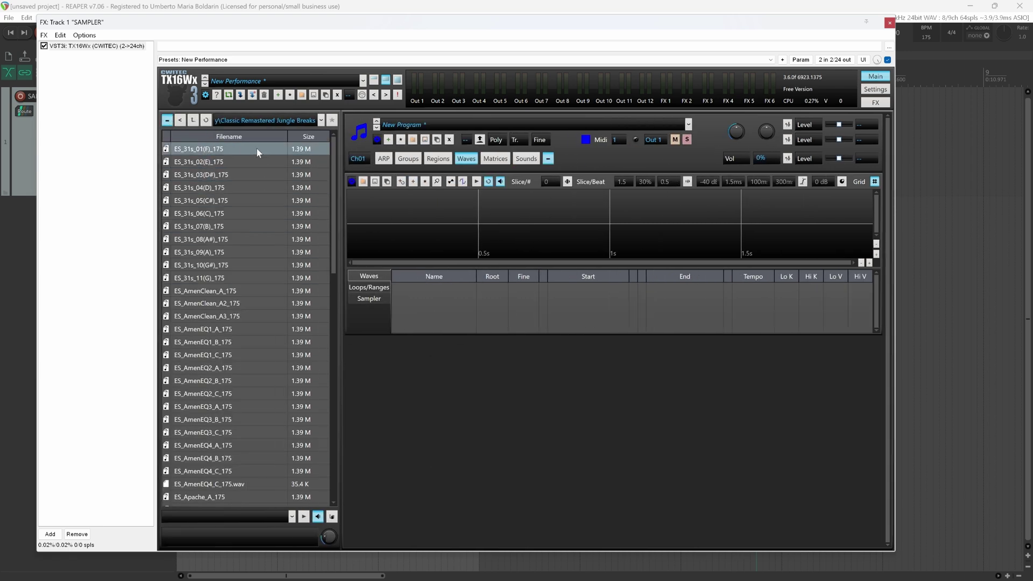
key("BackSpace")
left_click(321, 120)
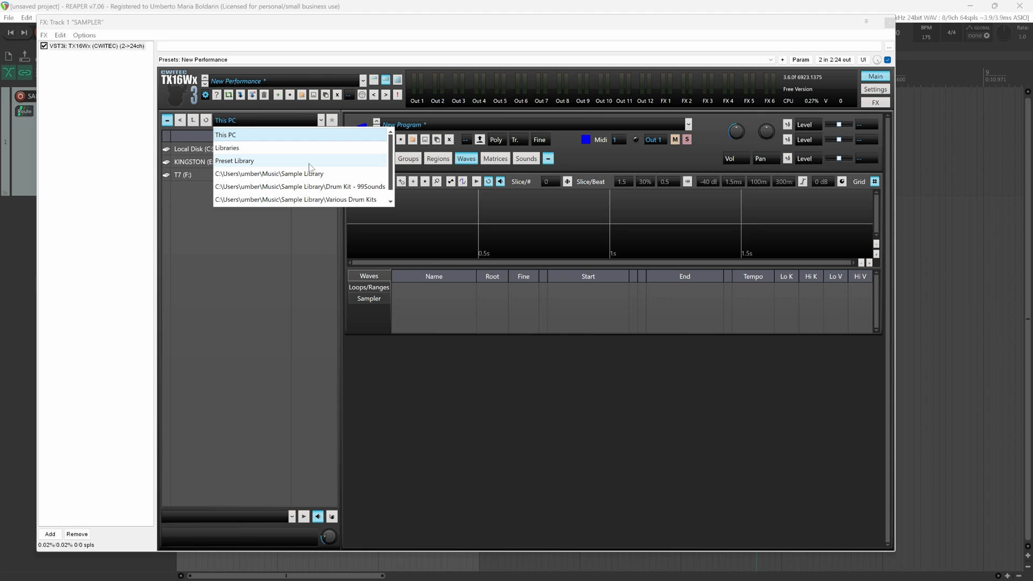
left_click(229, 218)
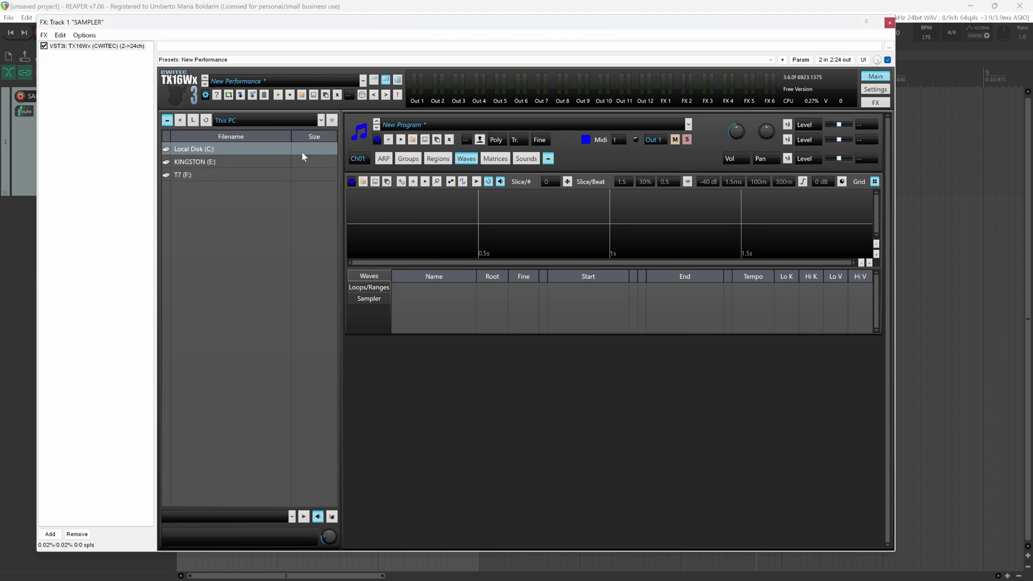
left_click(321, 120)
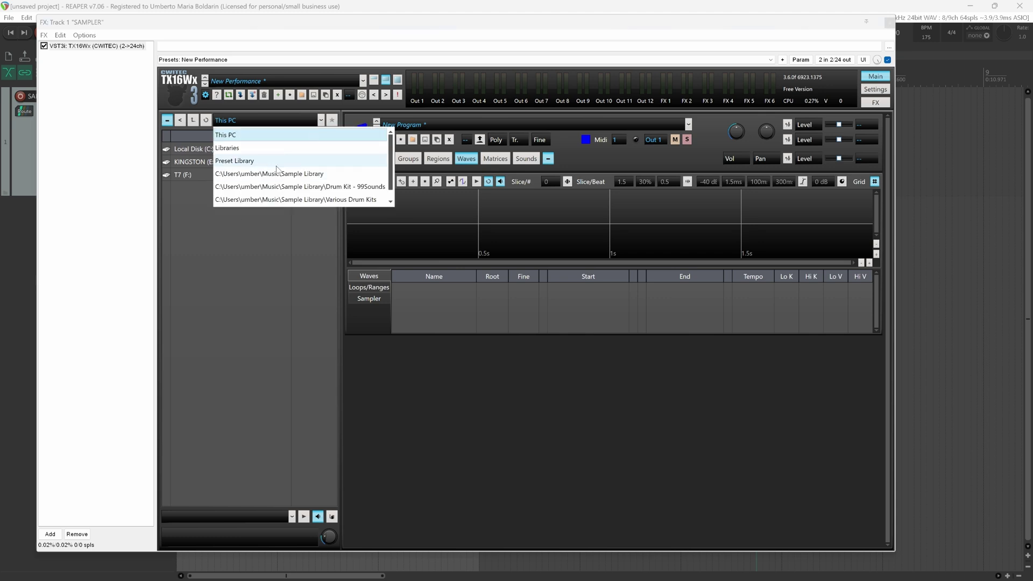
left_click(320, 174)
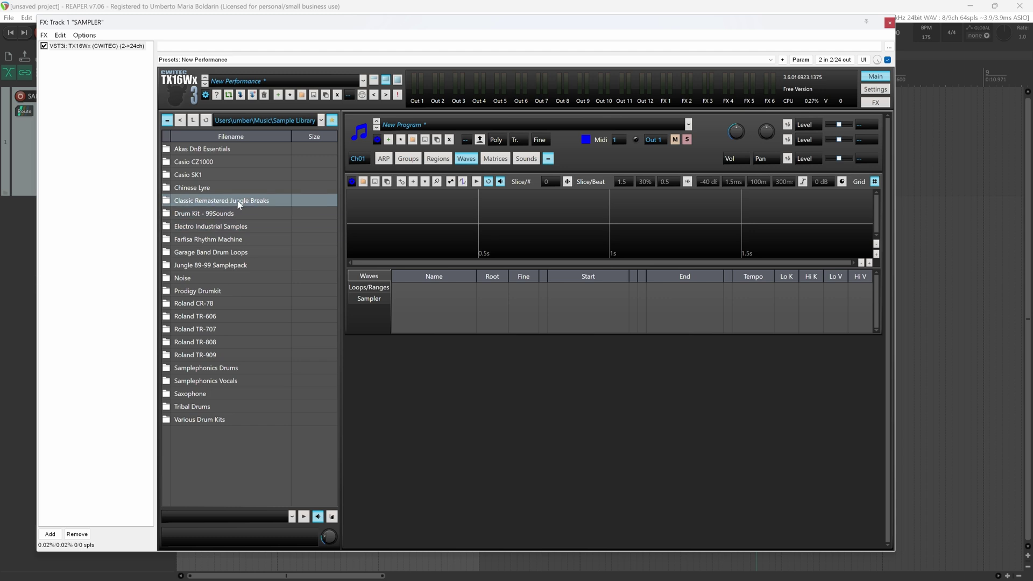
double_click(239, 204)
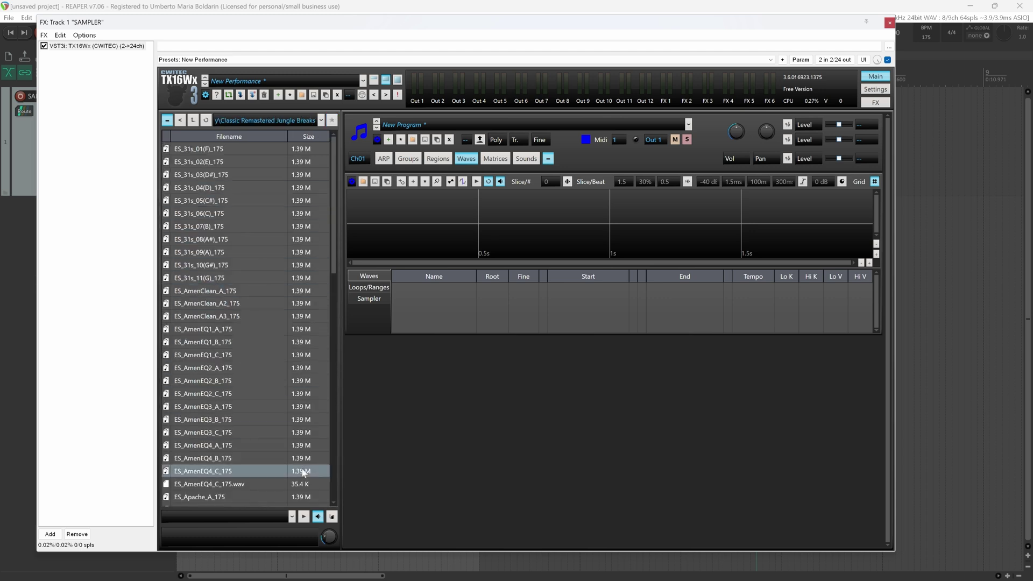
left_click(197, 294)
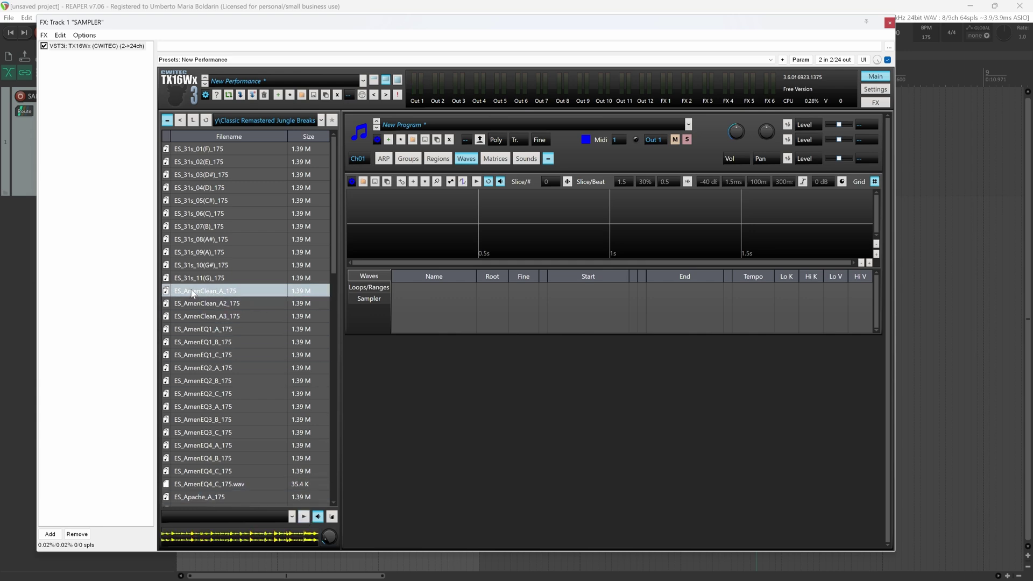
Drop ES_AmenClean_A_175 into the wave display and set the slice count to 16.
left_click_drag(192, 293, 482, 233)
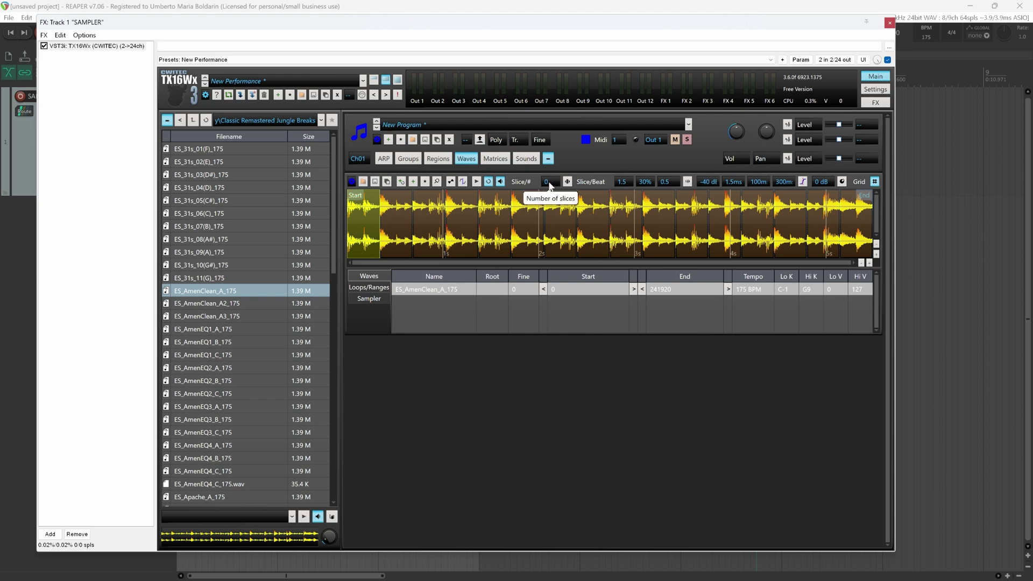
left_click_drag(552, 186, 556, 170)
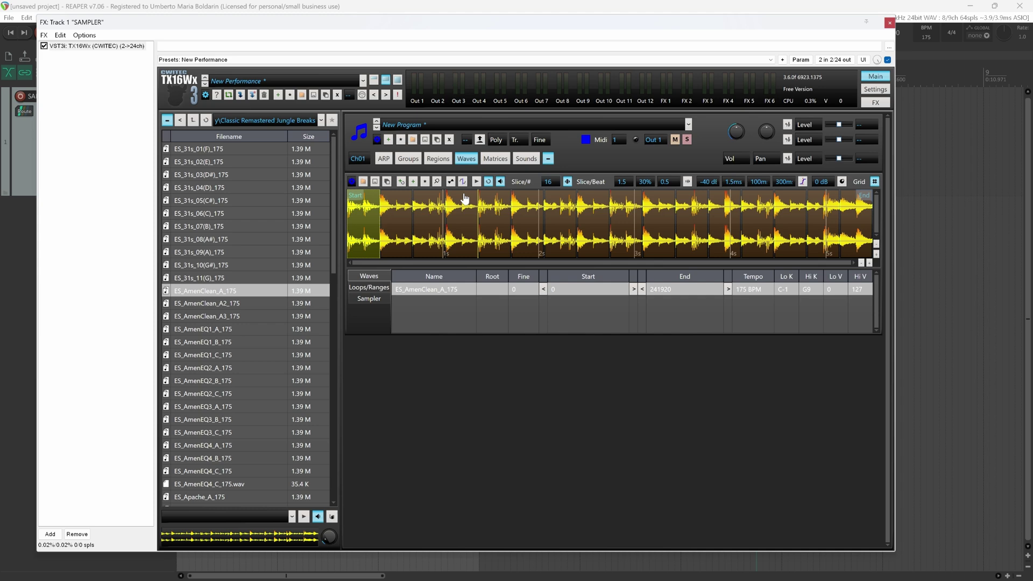
Open the Regions editor with fixed key mapping and enlarge the Loops/Ranges slice list.
left_click(439, 159)
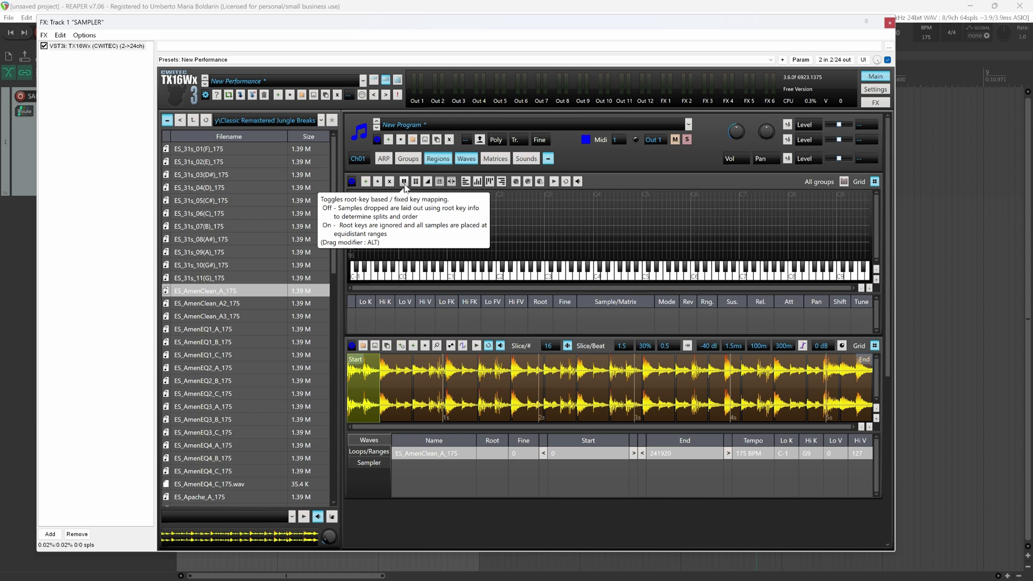
left_click(404, 184)
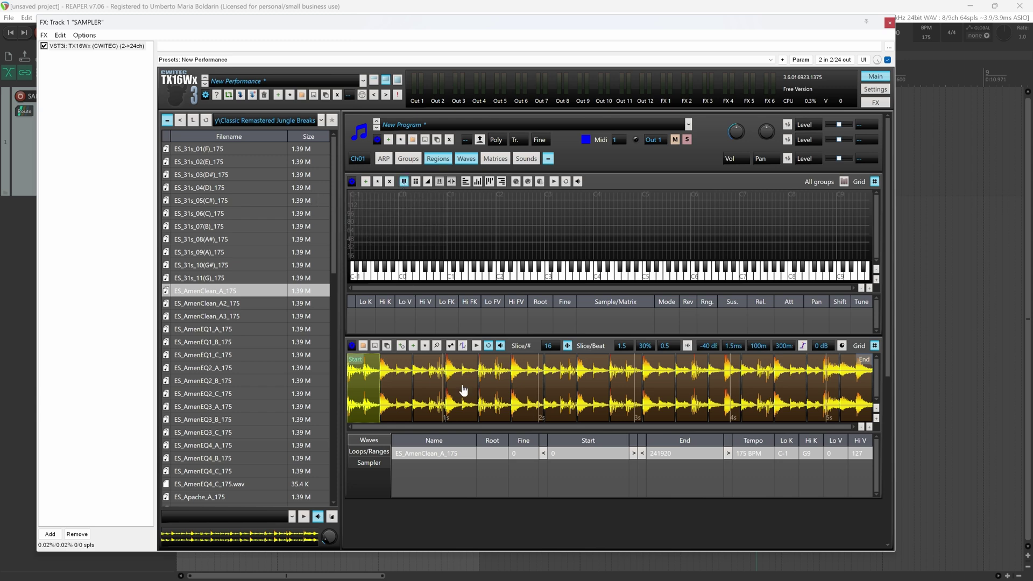
left_click(363, 454)
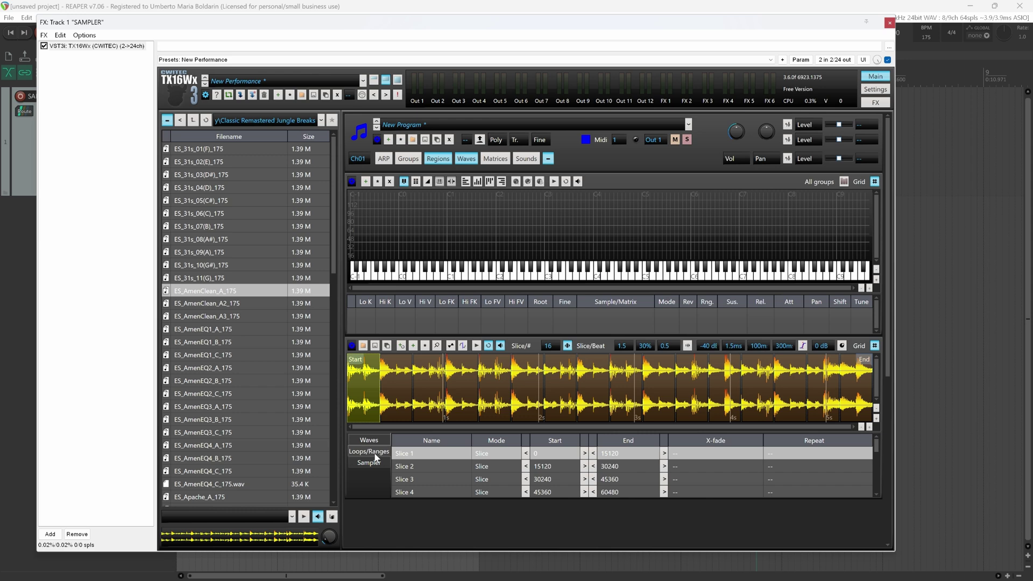
left_click_drag(473, 503, 472, 546)
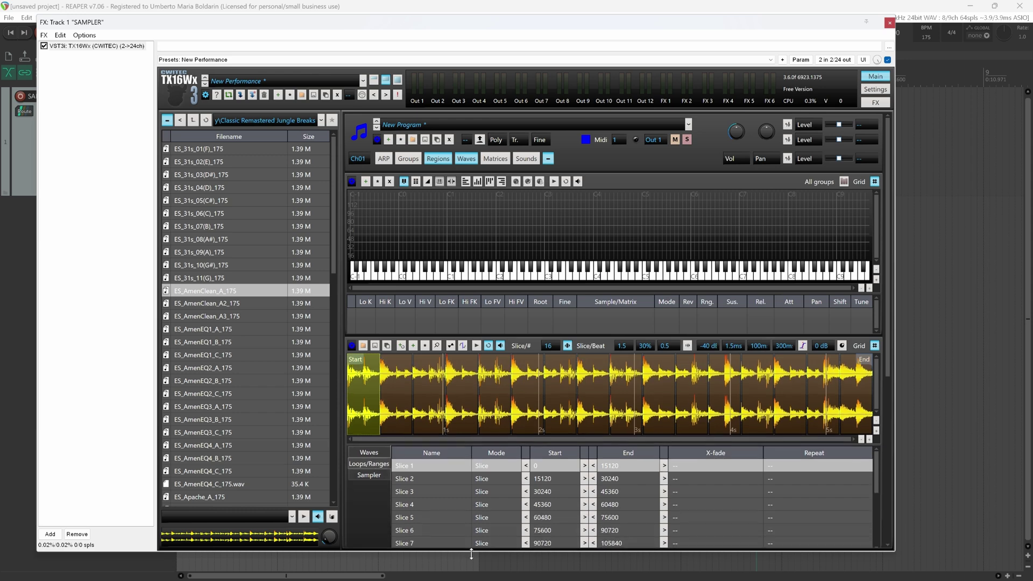
scroll(454, 499, "down", 3)
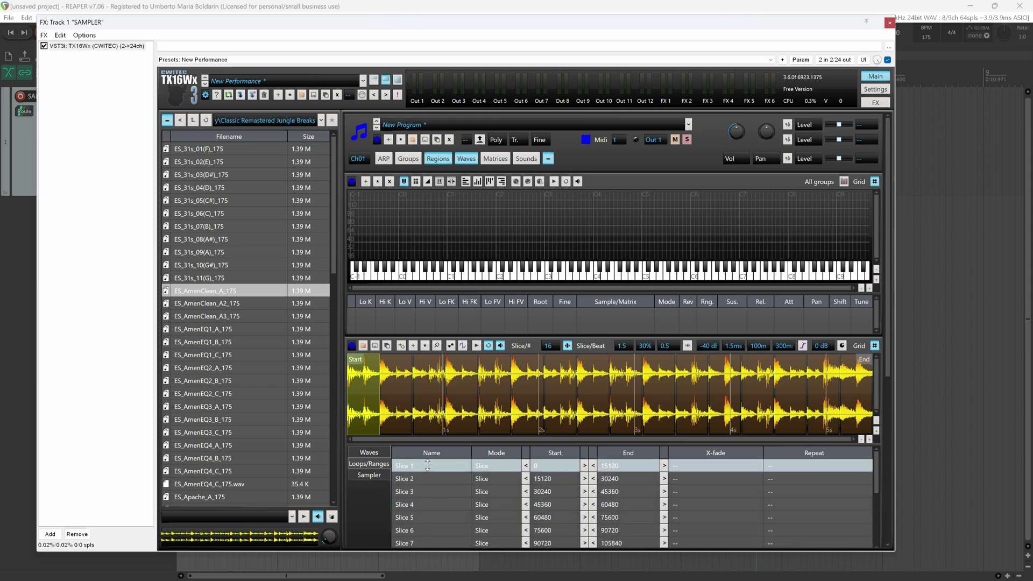
Select all 16 slices, drag them onto the keymap from C3, and audition the keys.
left_click(433, 518)
key("Down")
key("Down")
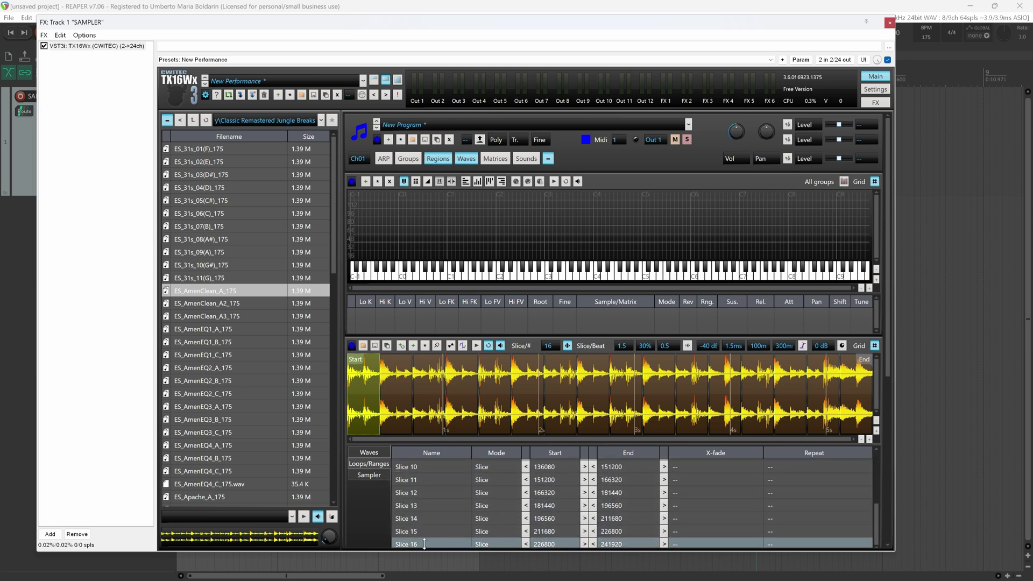
key("ctrl+a")
scroll(450, 518, "up", 3)
left_click_drag(450, 518, 546, 243)
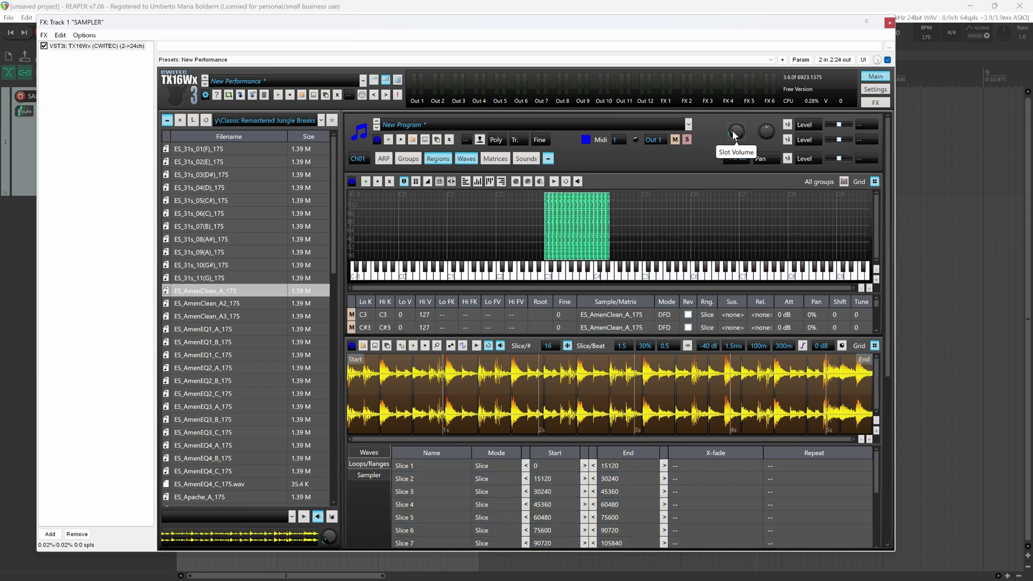
left_click_drag(545, 278, 556, 280)
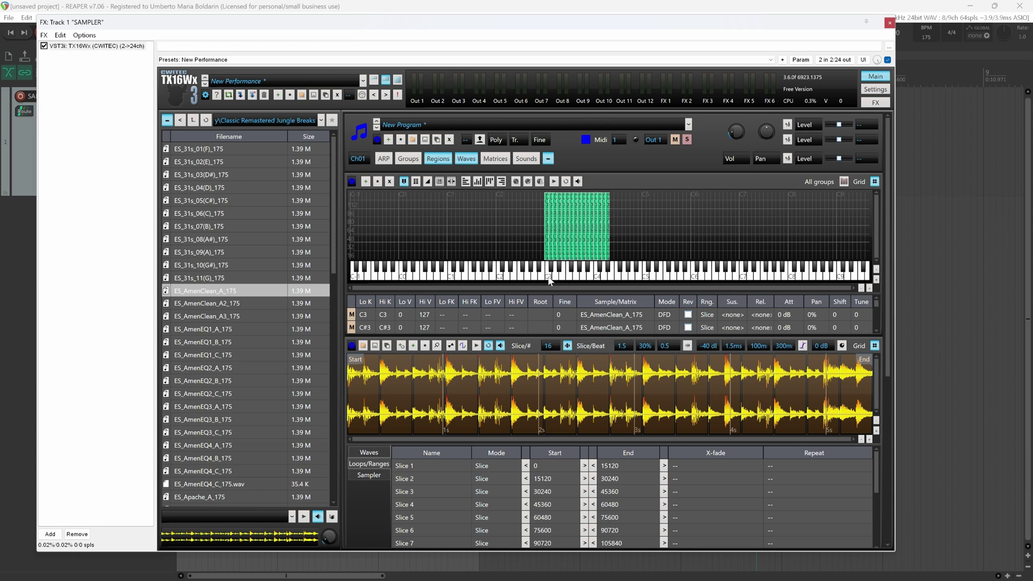
Close the sampler, heighten the SAMPLER track, and draw a MIDI item from bar 1 to bar 4.
left_click(889, 23)
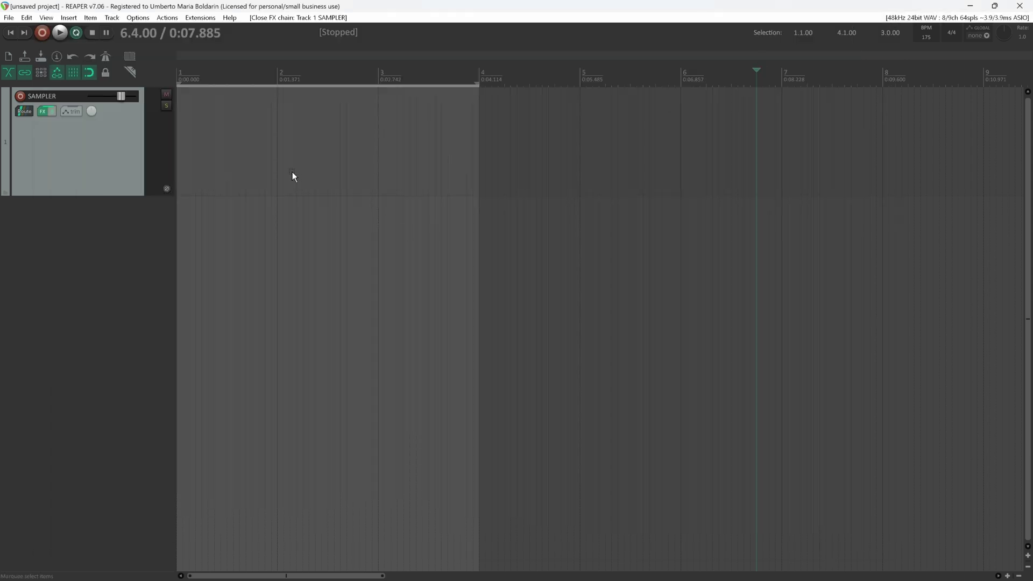
left_click_drag(120, 195, 120, 211)
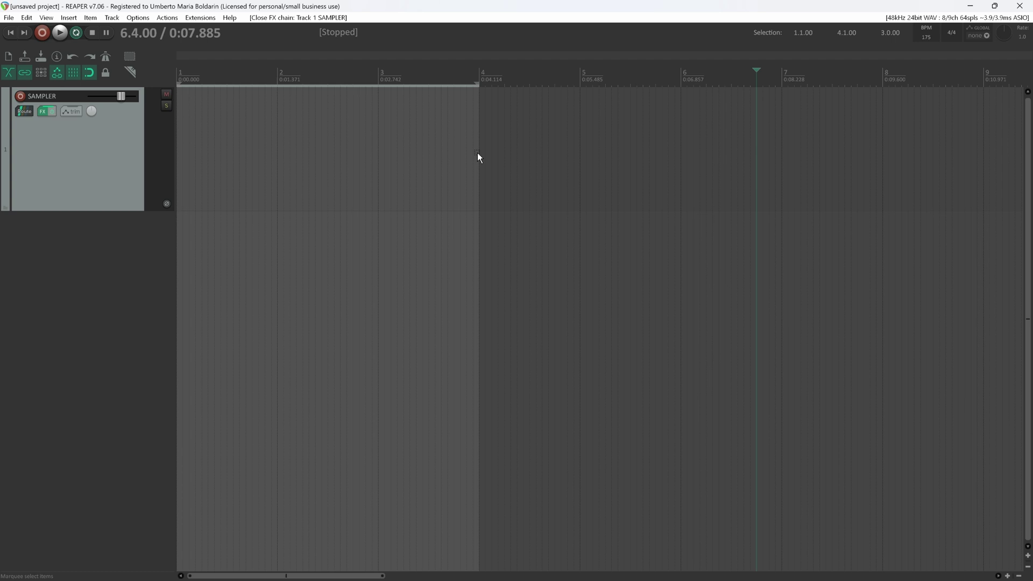
mouse_move(477, 156)
left_mouse_down()
mouse_move(339, 162)
mouse_move(150, 148)
left_mouse_up()
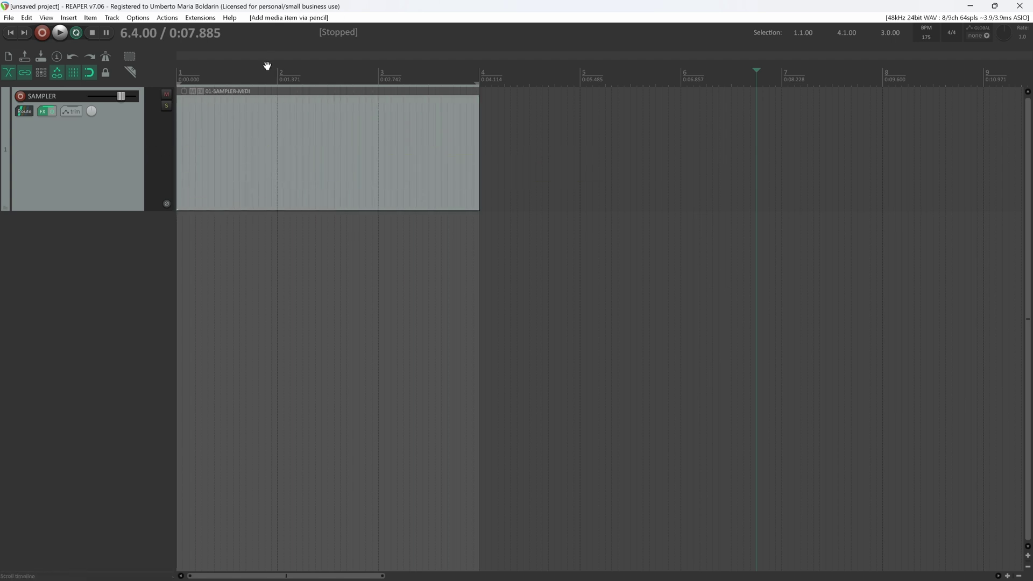
Open the MIDI item in the MIDI editor with taller note rows, rewound to the start.
double_click(218, 128)
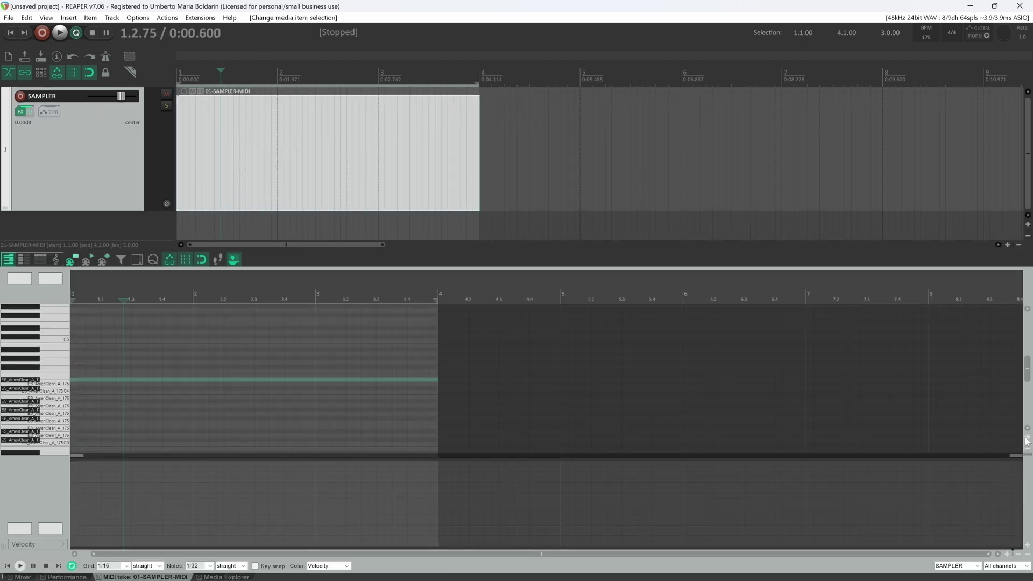
left_click(1026, 438)
scroll(1028, 372, "down", 2)
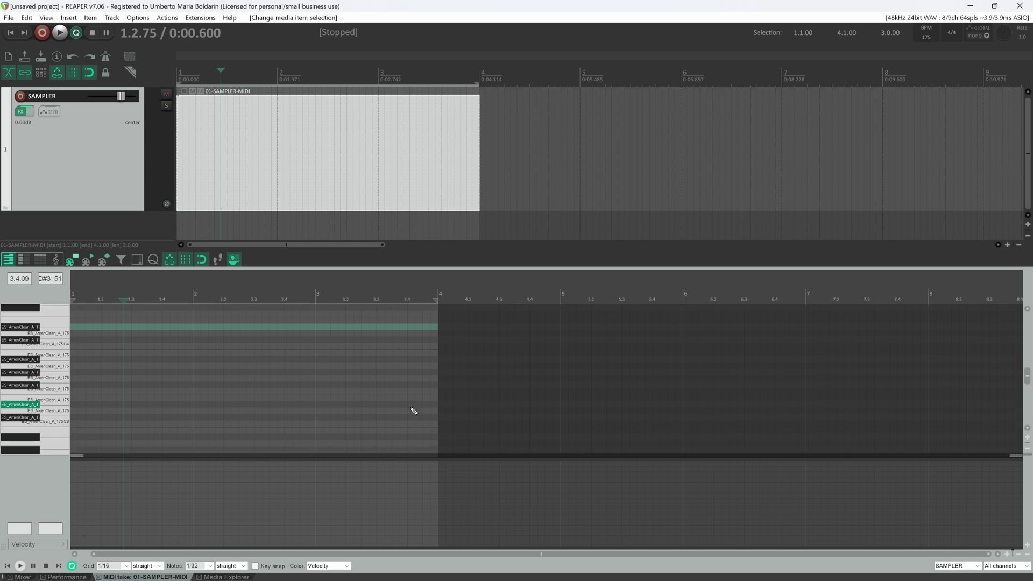
key("Home")
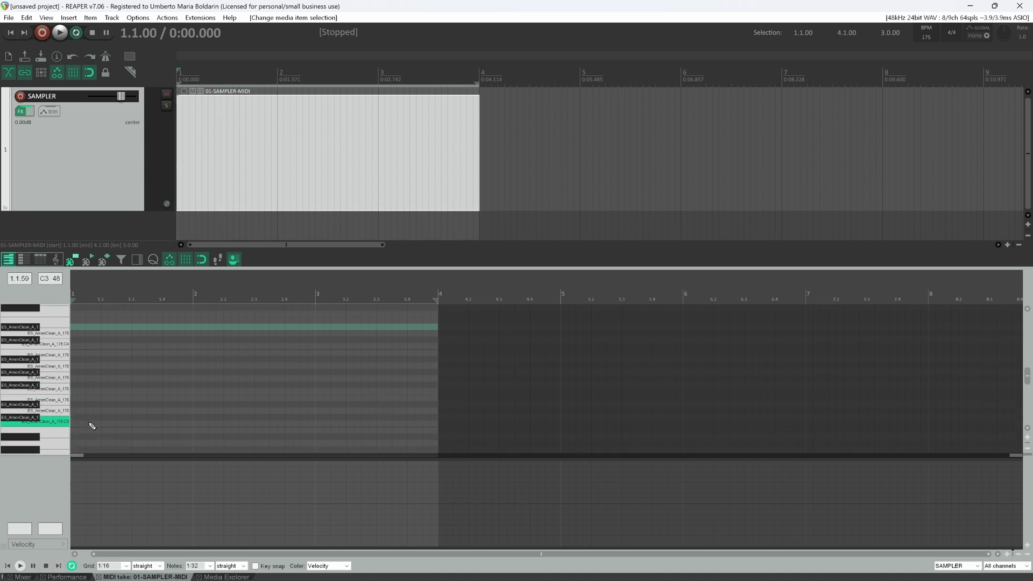
Draw a note at bar 1 and copy it up a semitone per beat into a rising staircase.
left_click_drag(96, 426, 72, 425)
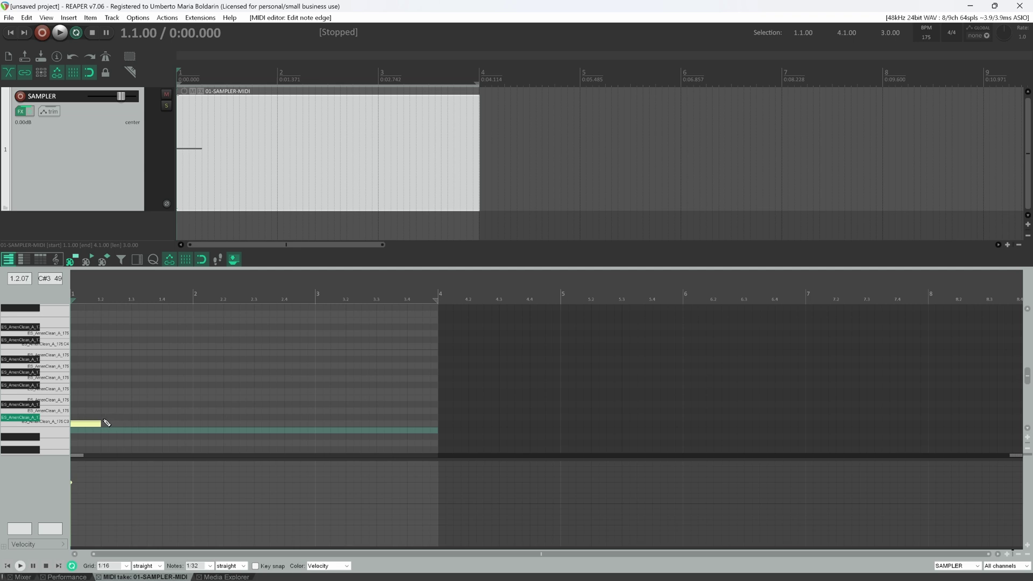
left_click_drag(86, 423, 147, 410, "ctrl")
left_click_drag(147, 410, 178, 404, "ctrl")
left_click_drag(177, 404, 240, 392, "ctrl")
left_click_drag(240, 391, 270, 386, "ctrl")
left_click_drag(270, 385, 332, 372, "ctrl")
left_click_drag(331, 372, 362, 366, "ctrl")
Play the pattern from the start, then move the second note up to D#3.
key("Home")
key("space")
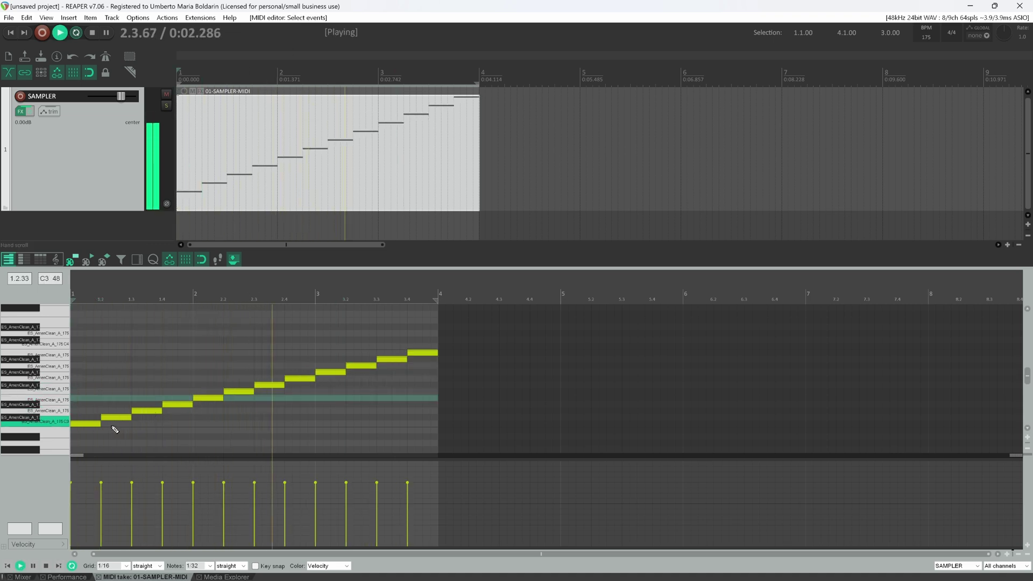
key("space")
left_click_drag(116, 417, 116, 405)
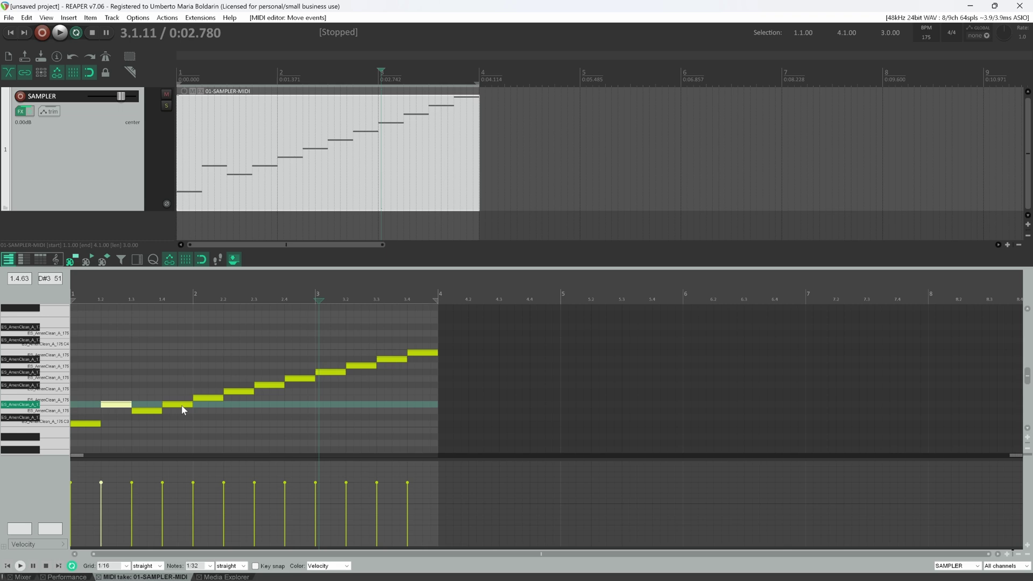
Shorten the fifth note, move middle notes lower, play the pattern, then reopen TX16Wx.
left_click_drag(223, 399, 355, 372)
left_click(328, 372)
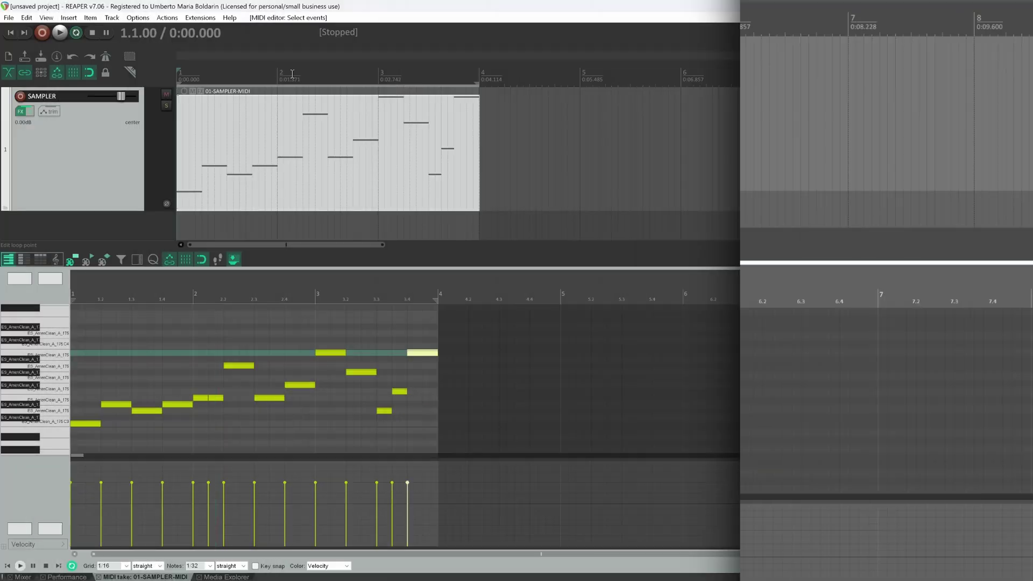
key("space")
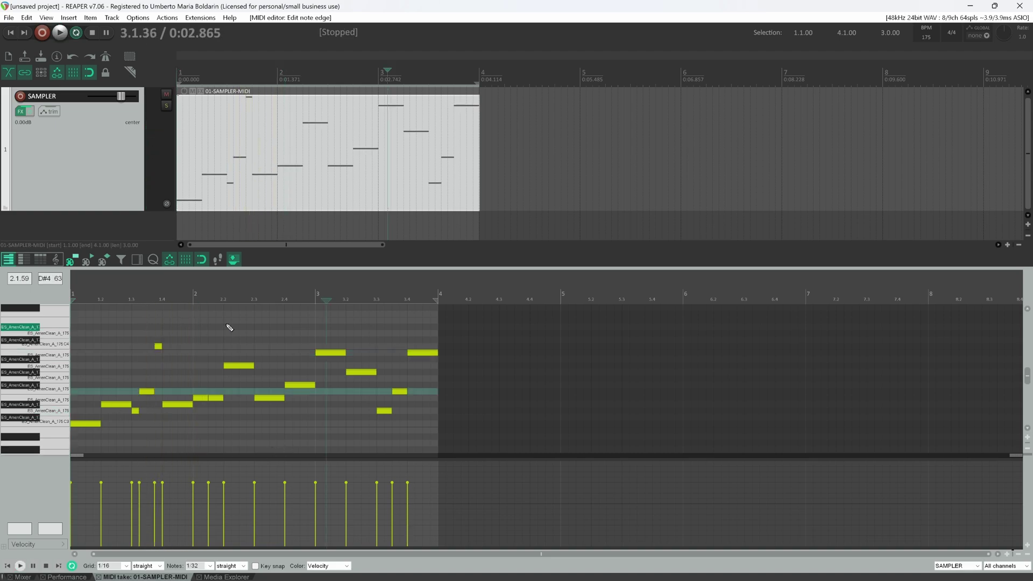
left_click(23, 113)
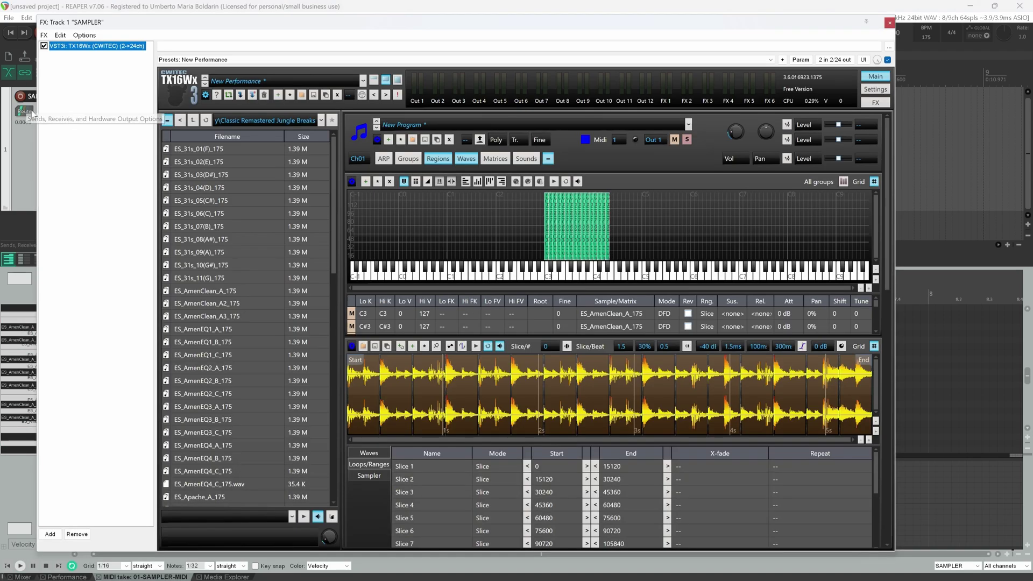
left_click_drag(445, 25, 421, 22)
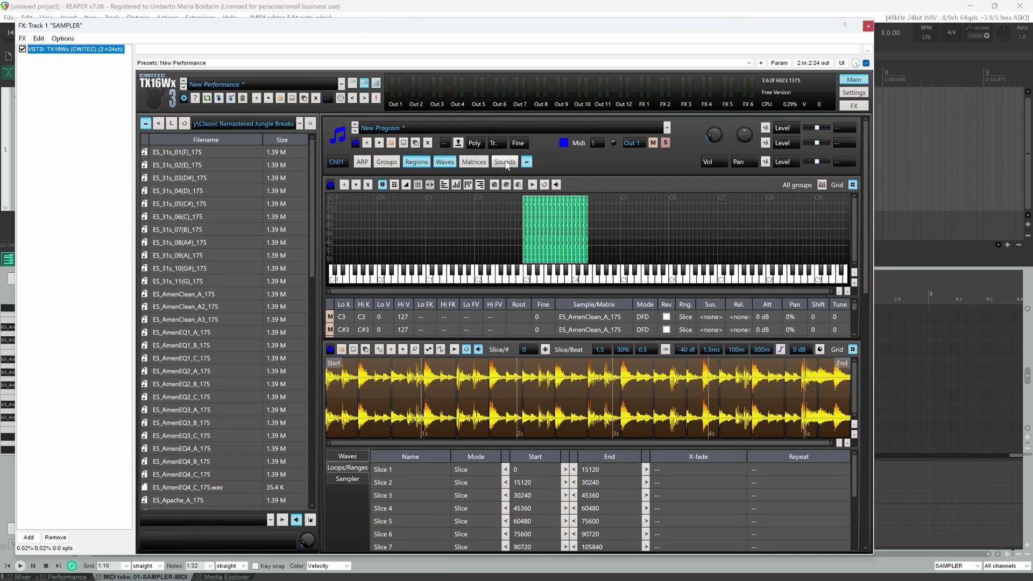
Scroll TX16Wx down to the New Sound editor and across to its Modulation section.
left_click(506, 166)
left_click_drag(864, 178, 876, 286)
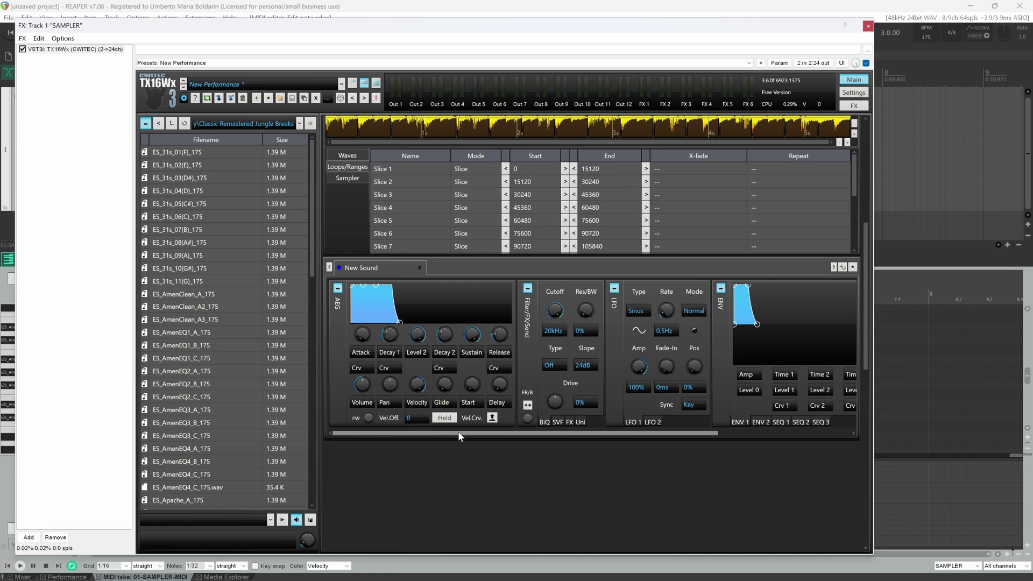
left_click_drag(463, 434, 663, 441)
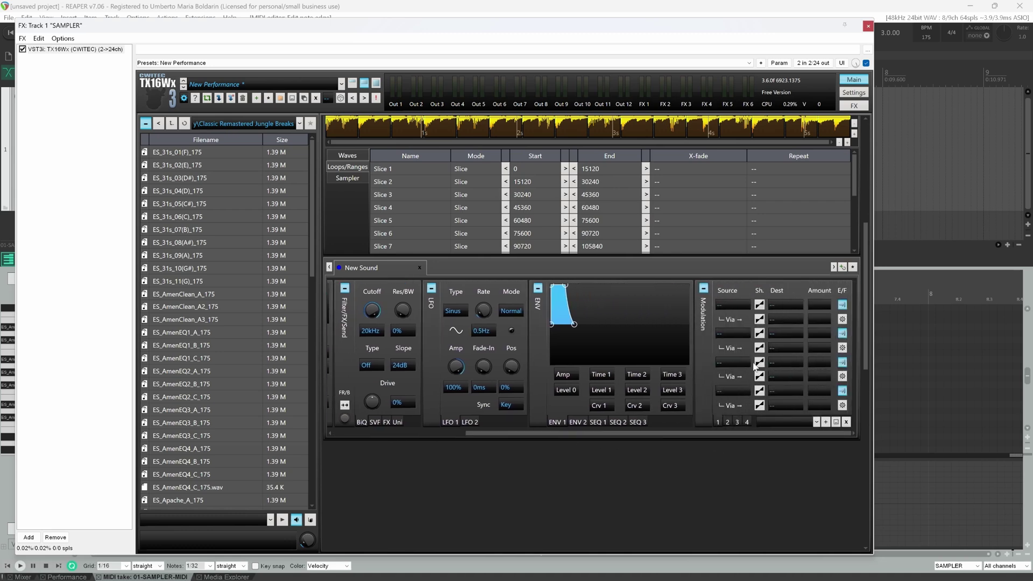
In the first modulation matrix row, set Source to Random and Dest to Pitch.
left_click(739, 306)
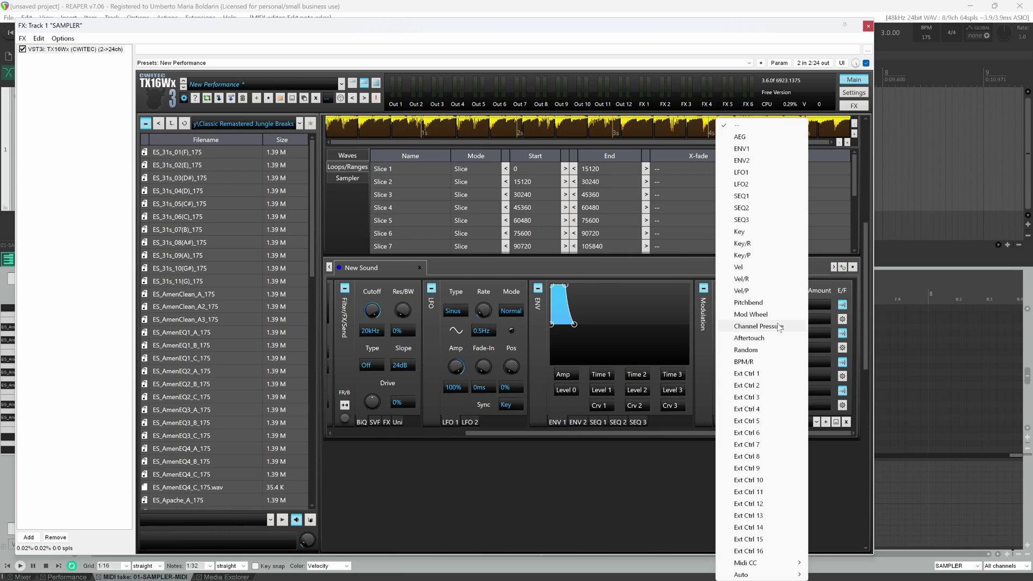
left_click(764, 352)
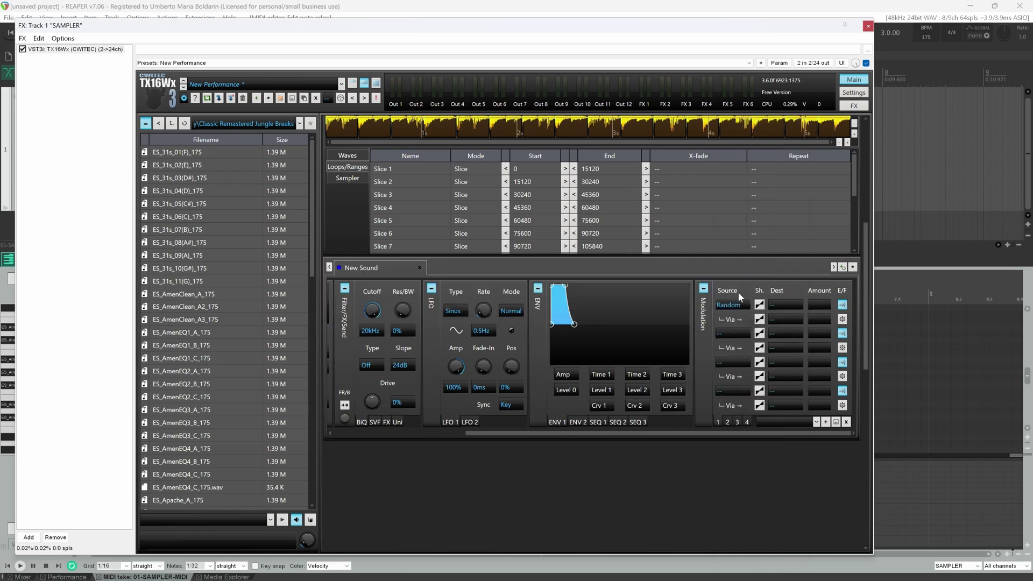
left_click(794, 305)
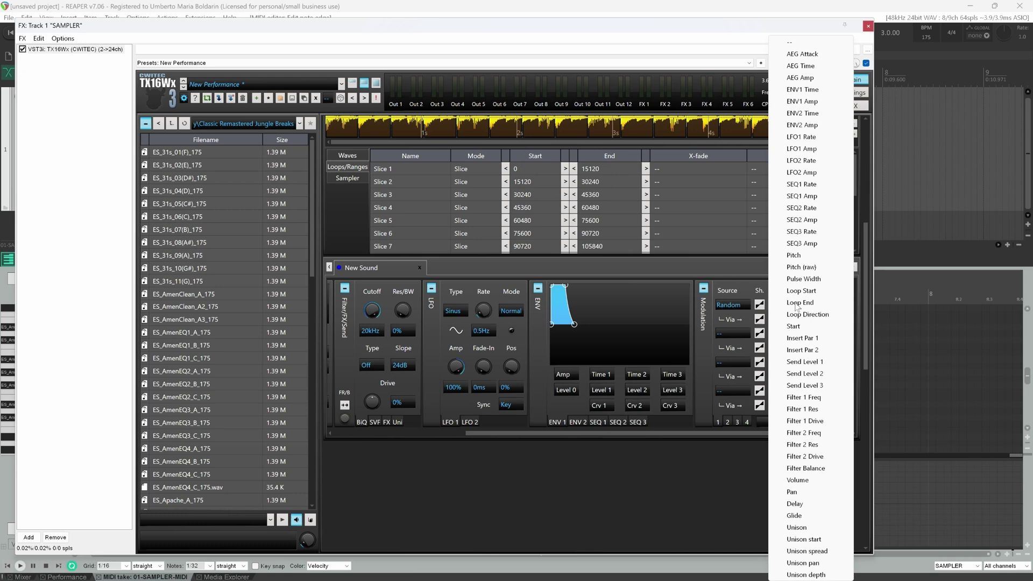
left_click(794, 255)
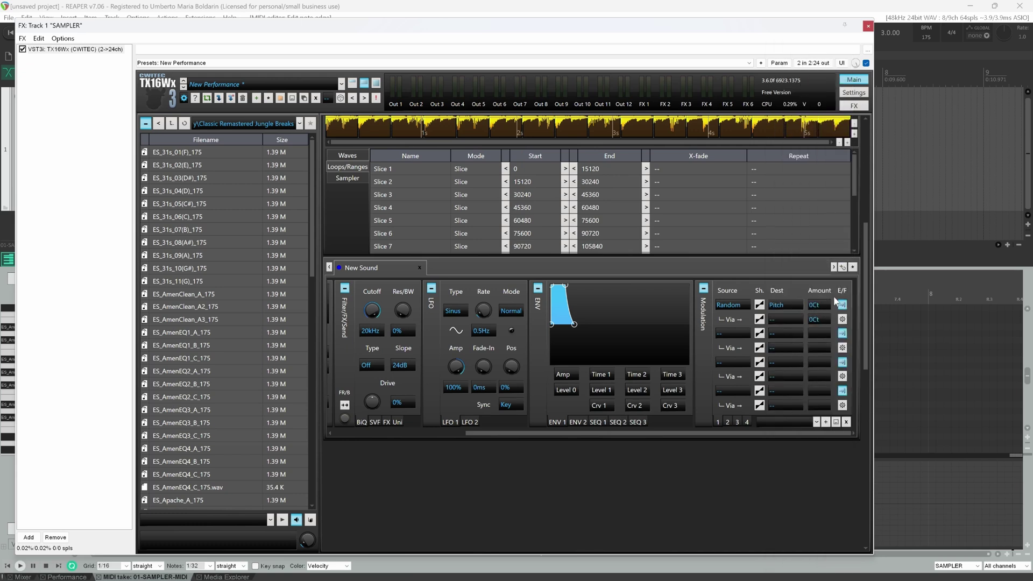
Set the Random-to-Pitch modulation amount to 150 cents.
left_click_drag(818, 305, 833, 7)
double_click(818, 305)
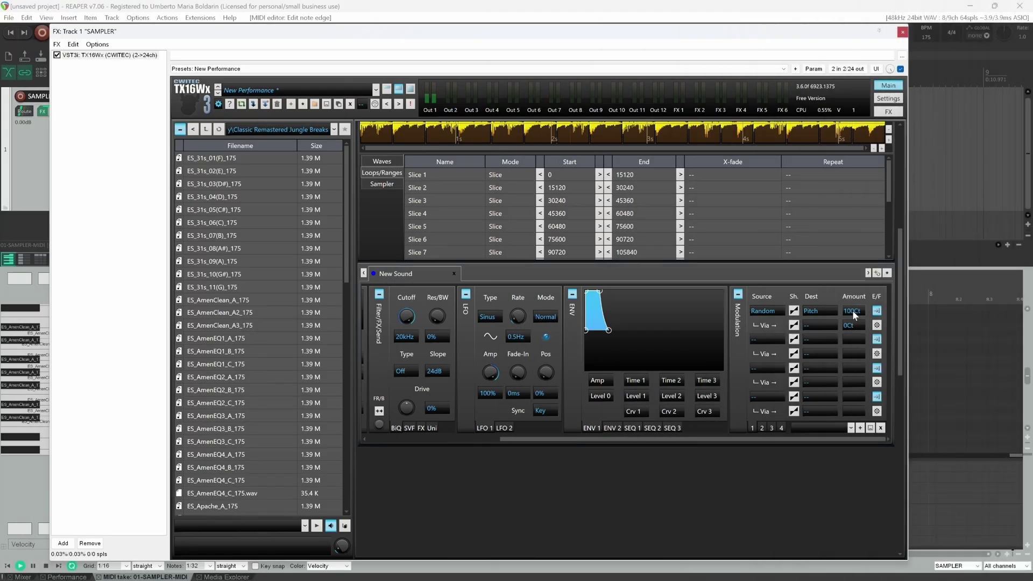
double_click(853, 312)
type("250")
key("Return")
Give step sequencer 1 eight steps and draw varied step levels into its grid.
left_click(629, 429)
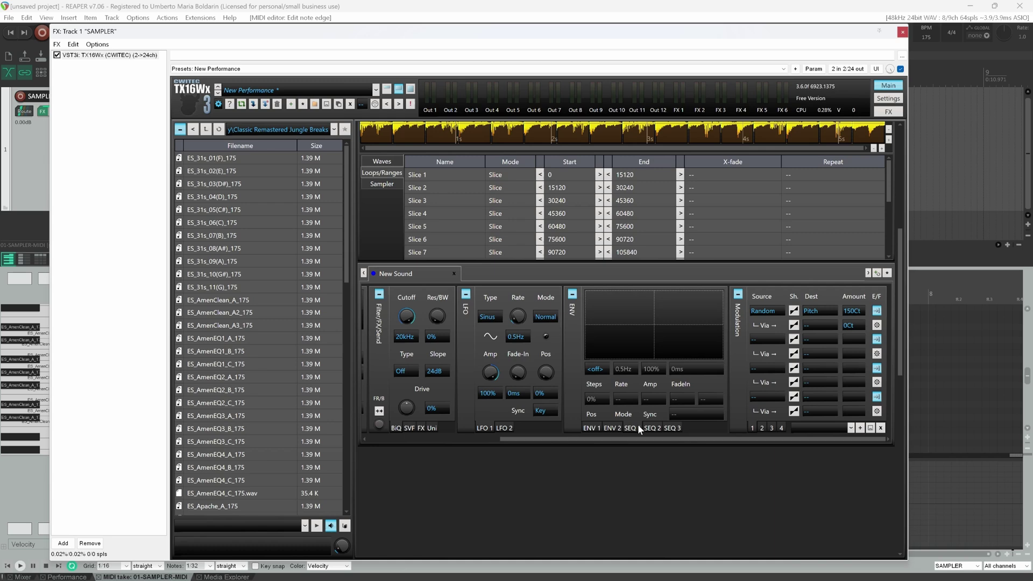
left_click(595, 369)
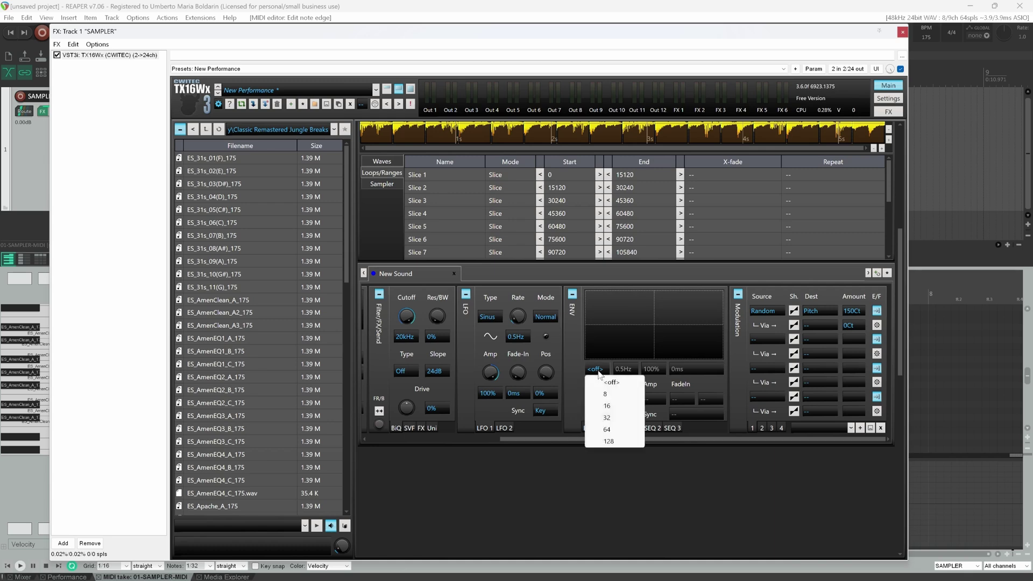
left_click(622, 395)
mouse_move(617, 320)
left_mouse_down()
mouse_move(667, 307)
mouse_move(694, 344)
left_mouse_up()
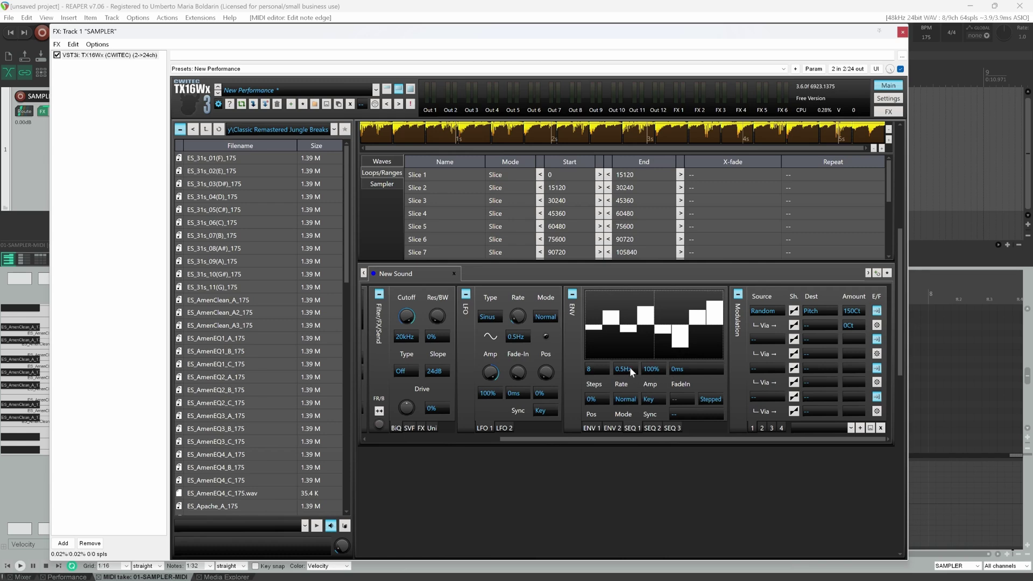
Switch the sequencer mode to Tempo so it runs synced at a 1/16 rate.
left_click(631, 399)
left_click(626, 409)
left_click(627, 399)
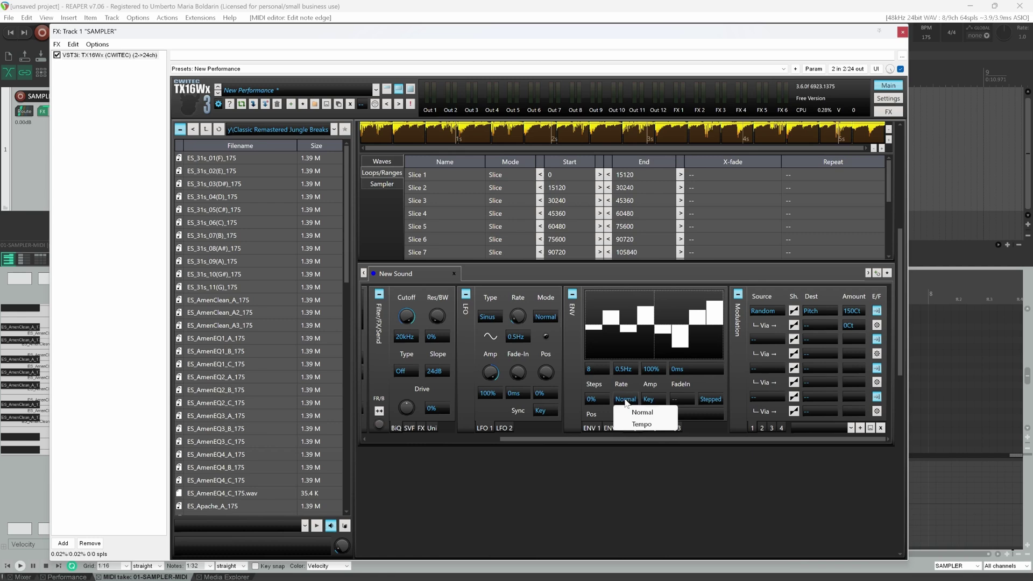
left_click(628, 425)
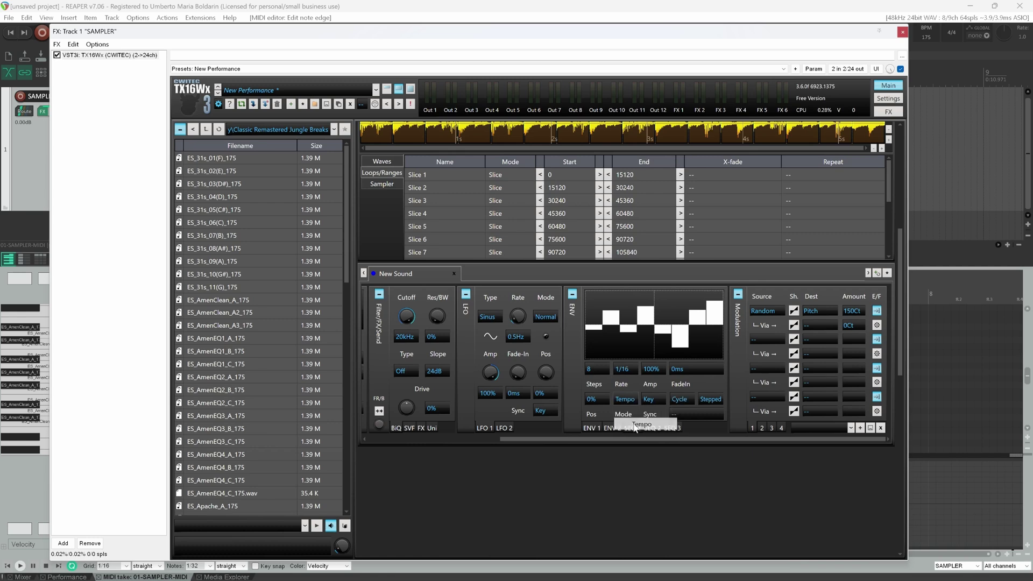
Make SEQ1 the modulation source for pitch, leaving the sequencer rate unchanged.
left_click(627, 369)
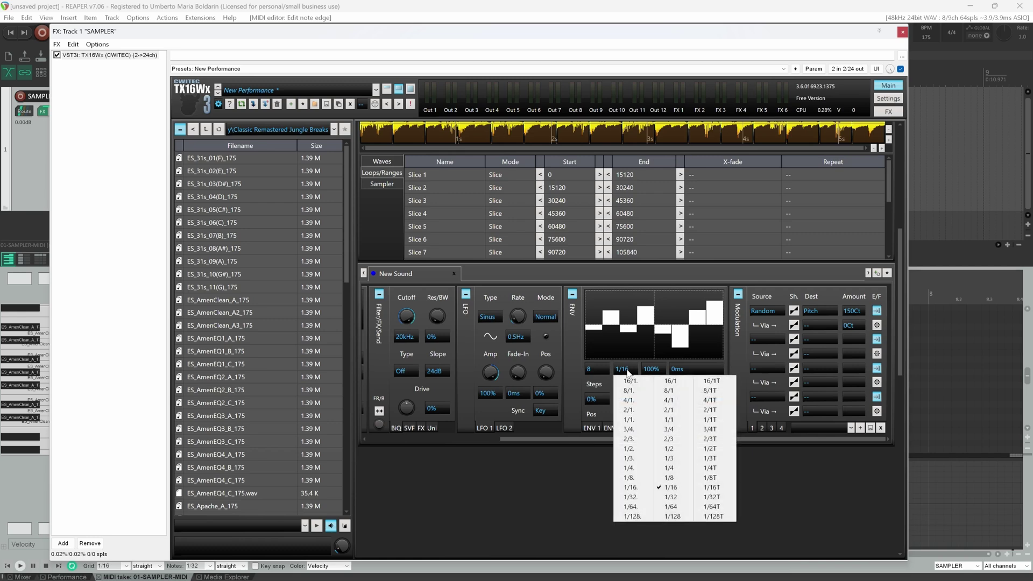
left_click(763, 311)
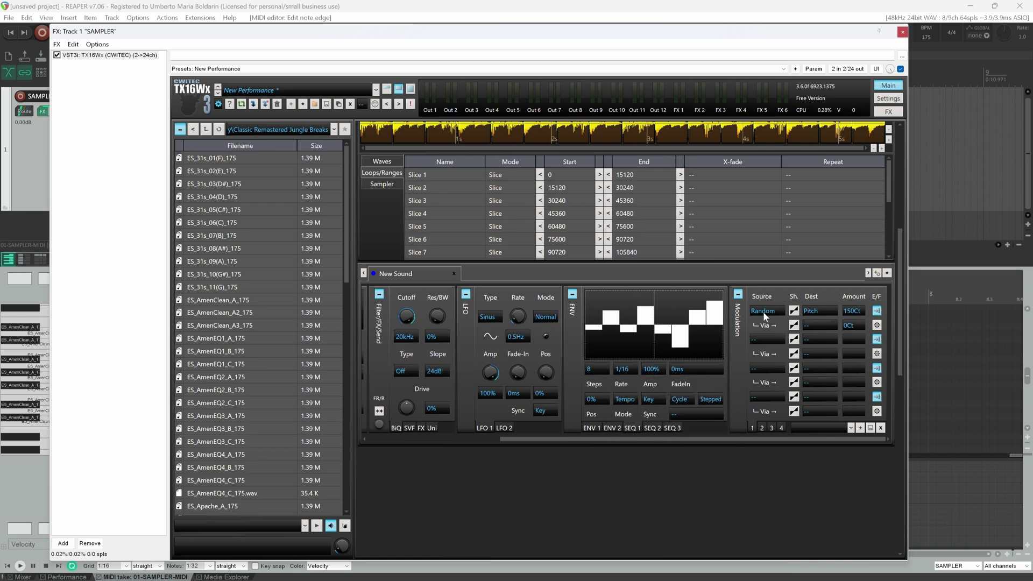
left_click(763, 312)
left_click(777, 195)
Start project playback and set the sequencer rate to 1/3, trying 1/4 first.
left_click_drag(489, 35, 404, 49)
key("space")
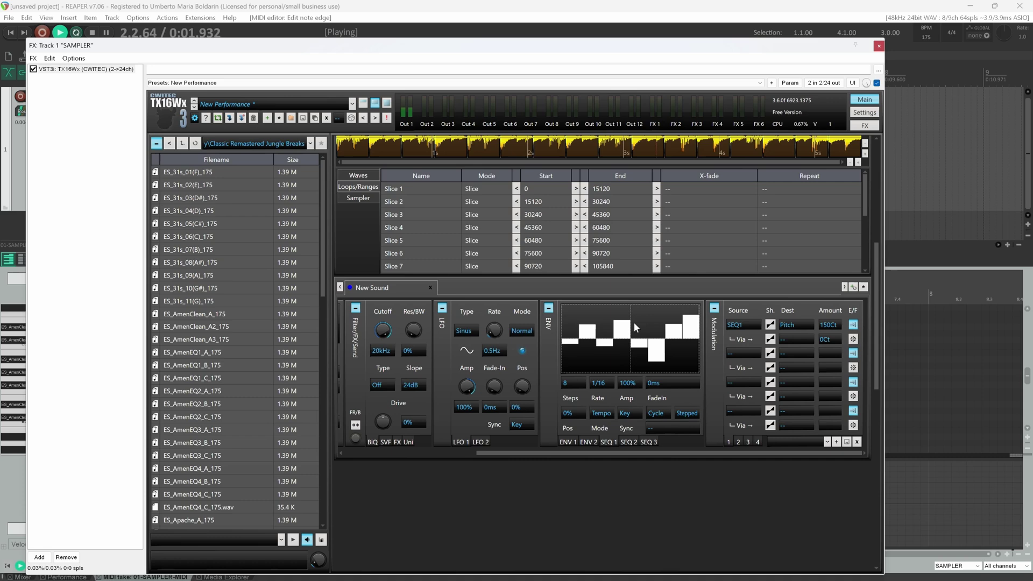
left_click(606, 383)
left_click(656, 482)
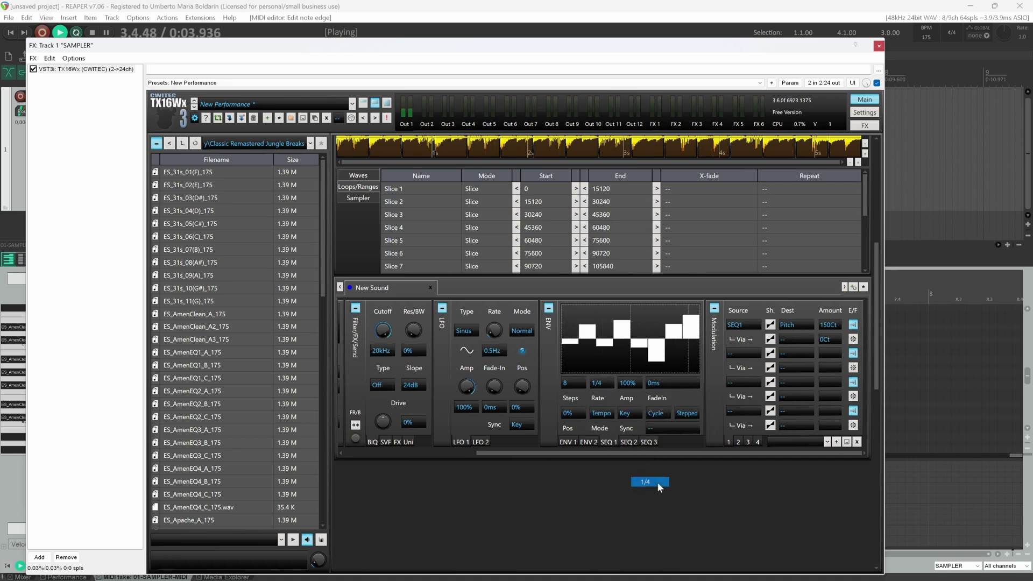
left_click(601, 383)
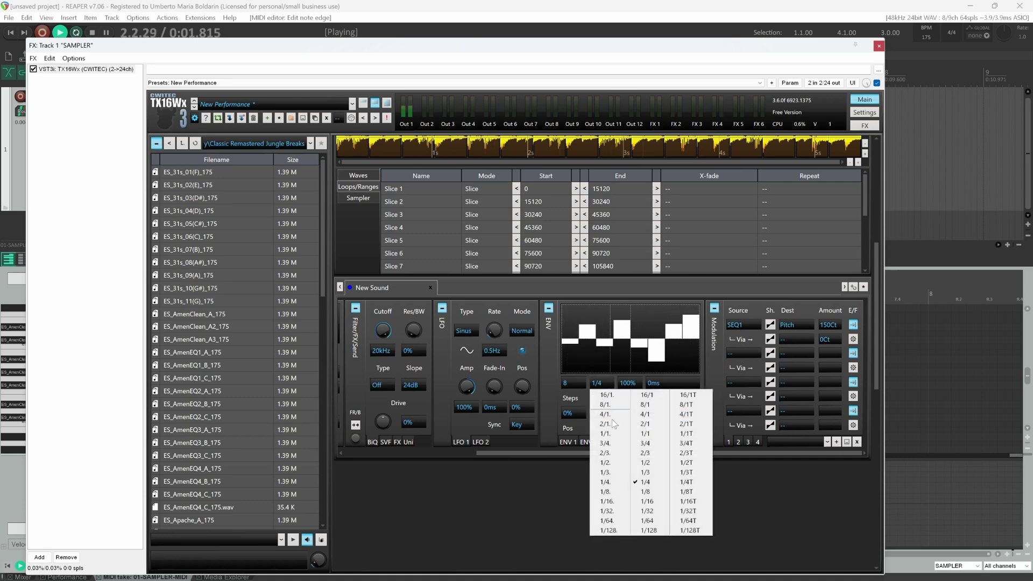
left_click(655, 473)
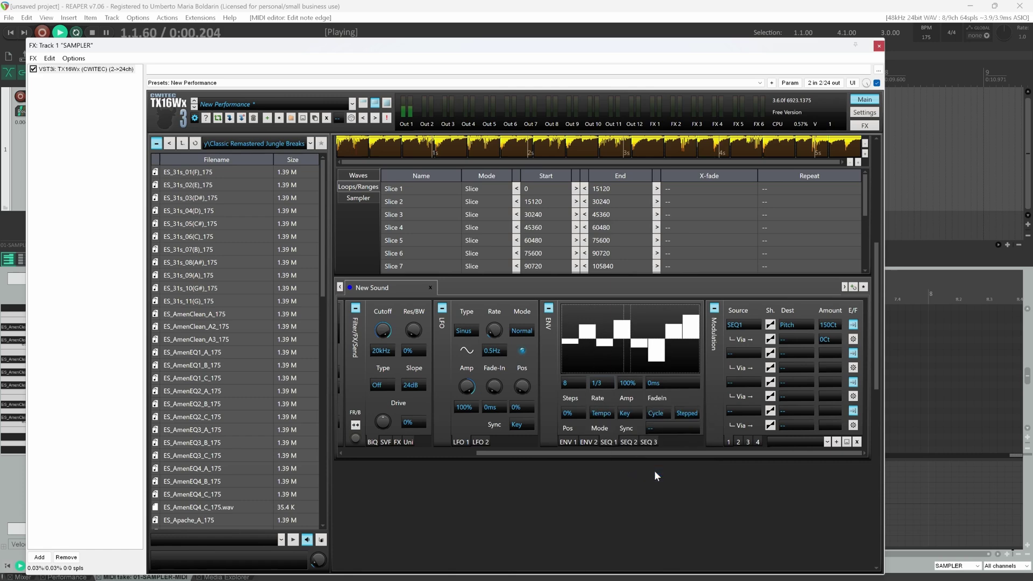
Set the pitch modulation amount to 1200 cents, trying 500 first.
double_click(829, 325)
type("500")
key("Return")
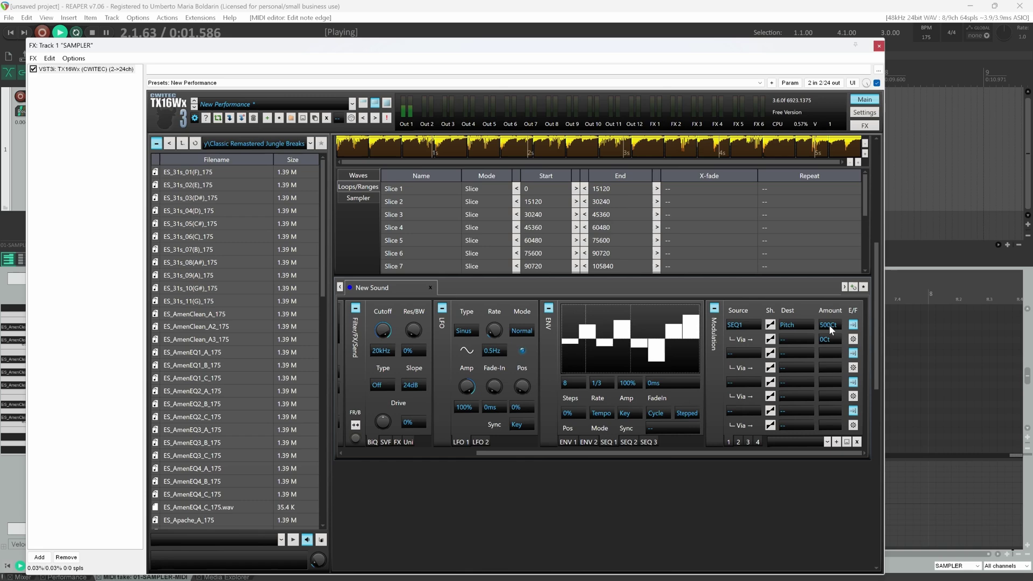
double_click(829, 325)
type("1200")
key("Return")
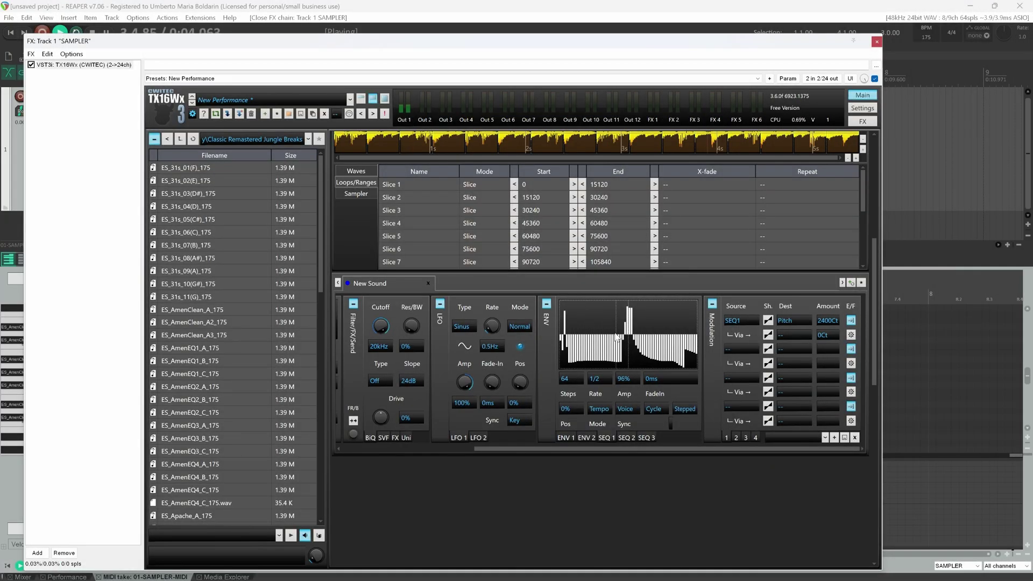
Redraw the 64 steps as a curve that dips below centre, ramps up, then falls.
mouse_move(624, 336)
left_mouse_down()
mouse_move(598, 361)
mouse_move(629, 360)
mouse_move(608, 367)
mouse_move(674, 358)
mouse_move(680, 339)
mouse_move(642, 353)
mouse_move(694, 349)
left_mouse_up()
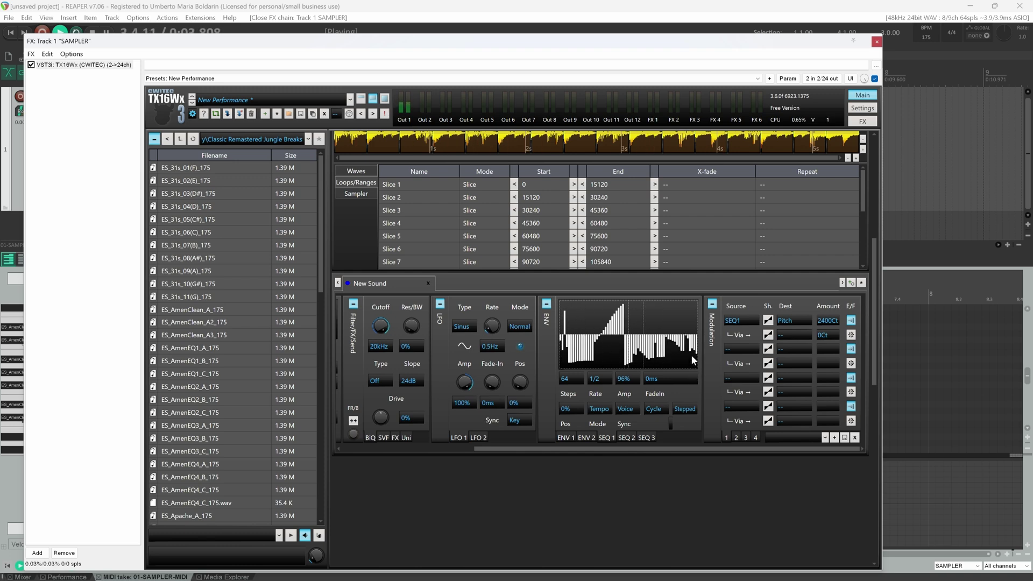
left_click_drag(561, 334, 679, 340)
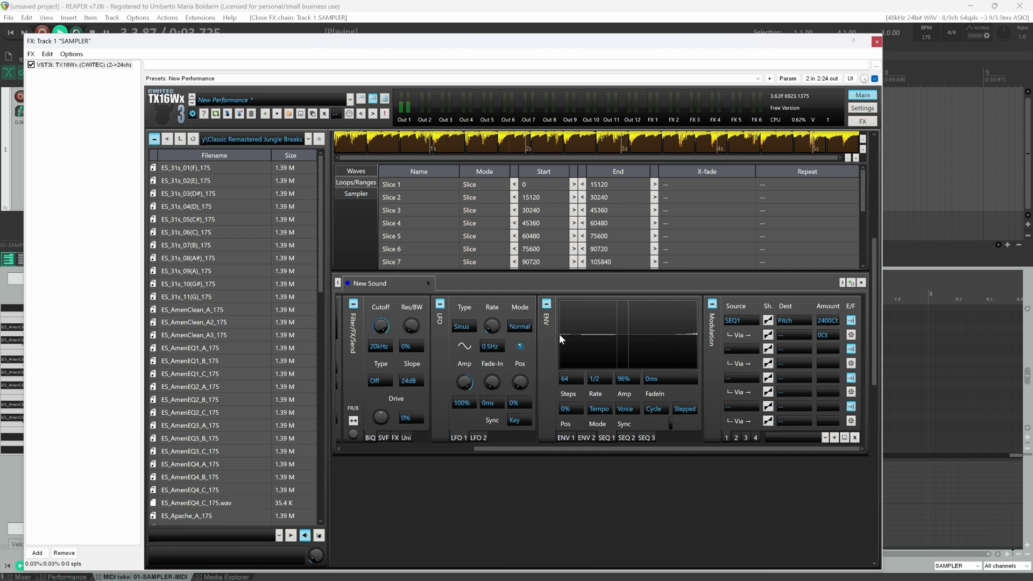
left_click_drag(559, 334, 586, 334)
left_click_drag(682, 340, 706, 358)
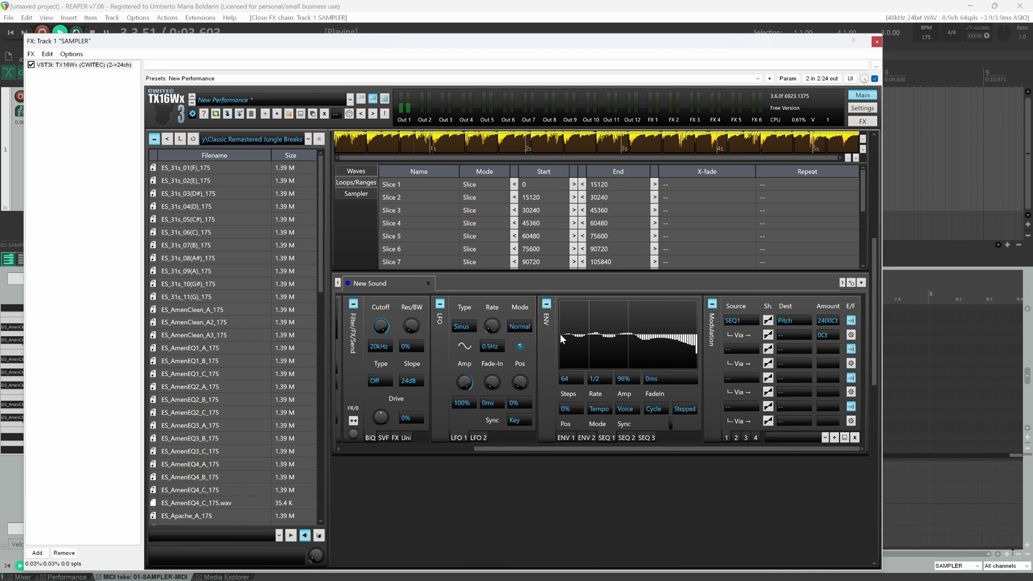
mouse_move(686, 350)
left_mouse_down()
mouse_move(706, 376)
mouse_move(629, 354)
mouse_move(660, 311)
mouse_move(698, 364)
left_mouse_up()
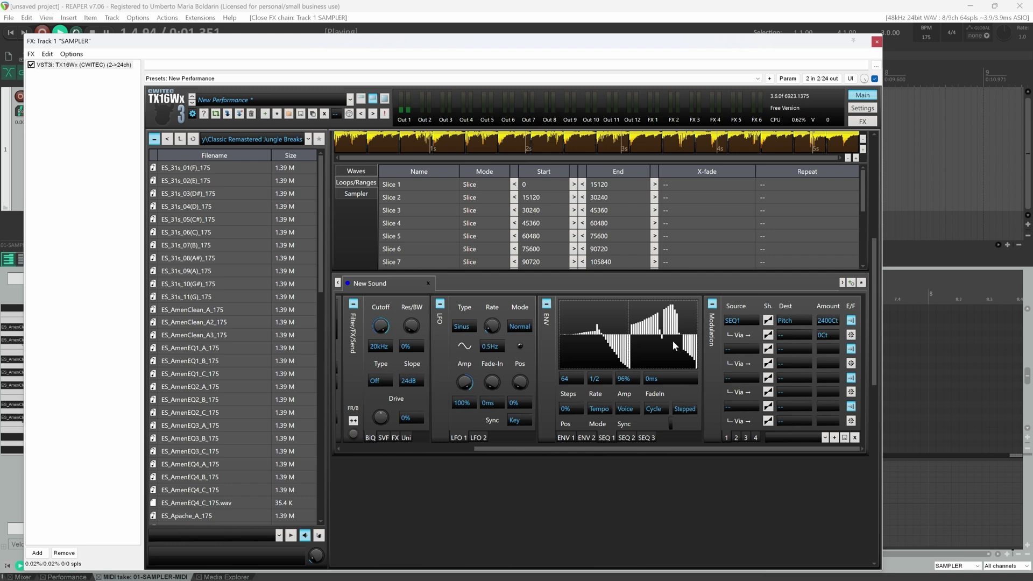
Expand SEQ 1 to 128 steps and draw a sagging negative curve across them.
left_click(568, 379)
left_click(586, 452)
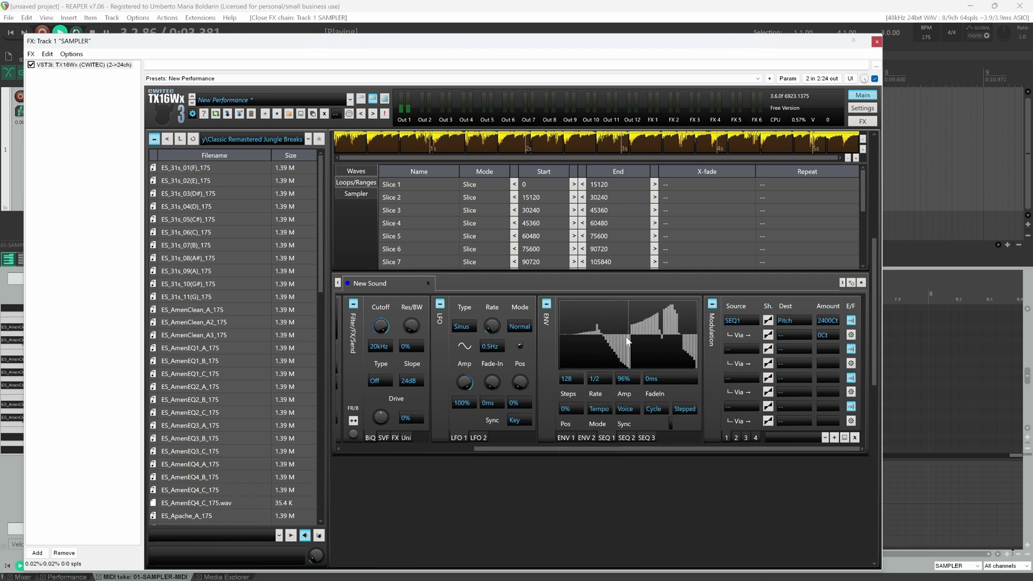
mouse_move(583, 329)
left_mouse_down()
mouse_move(601, 358)
mouse_move(692, 366)
left_mouse_up()
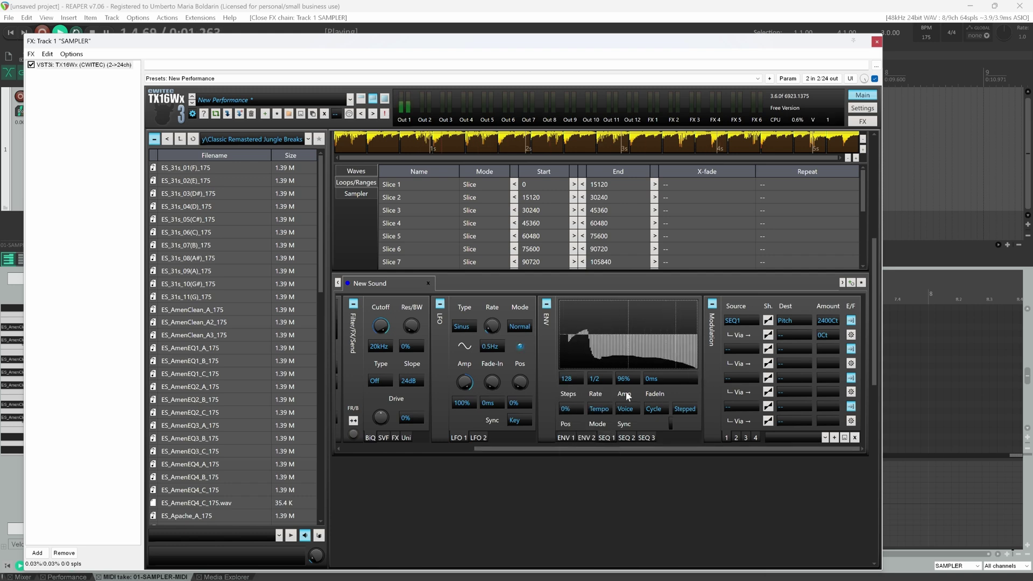
Set the rate to 1/1, redraw repeating ramps with sharp drops, and stop playback.
left_click(596, 379)
left_click(635, 429)
left_click_drag(566, 336, 634, 337)
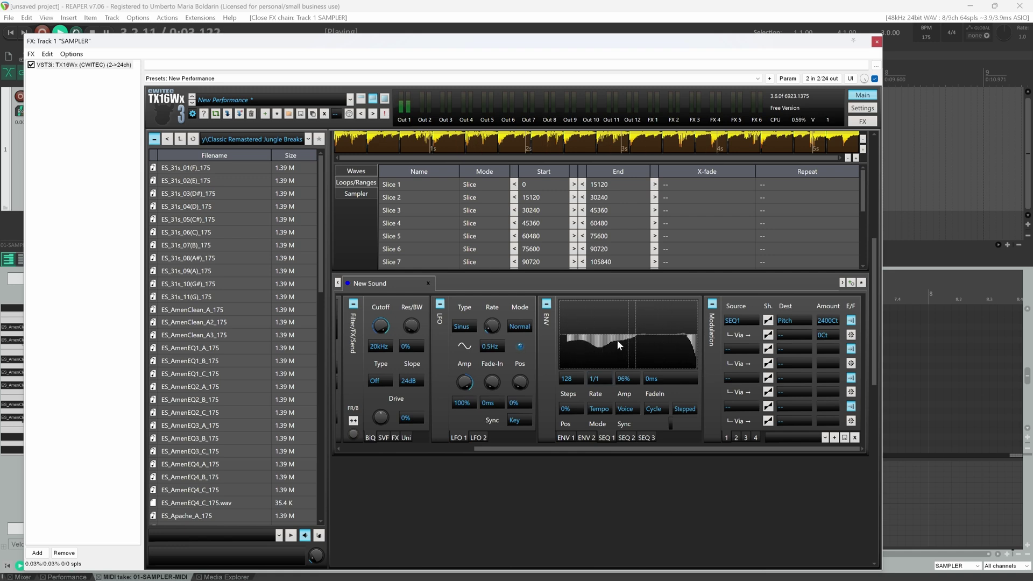
mouse_move(644, 329)
left_mouse_down()
mouse_move(589, 342)
mouse_move(662, 324)
mouse_move(629, 333)
mouse_move(640, 344)
mouse_move(656, 330)
mouse_move(621, 322)
mouse_move(629, 341)
mouse_move(590, 326)
mouse_move(604, 363)
mouse_move(579, 312)
left_mouse_up()
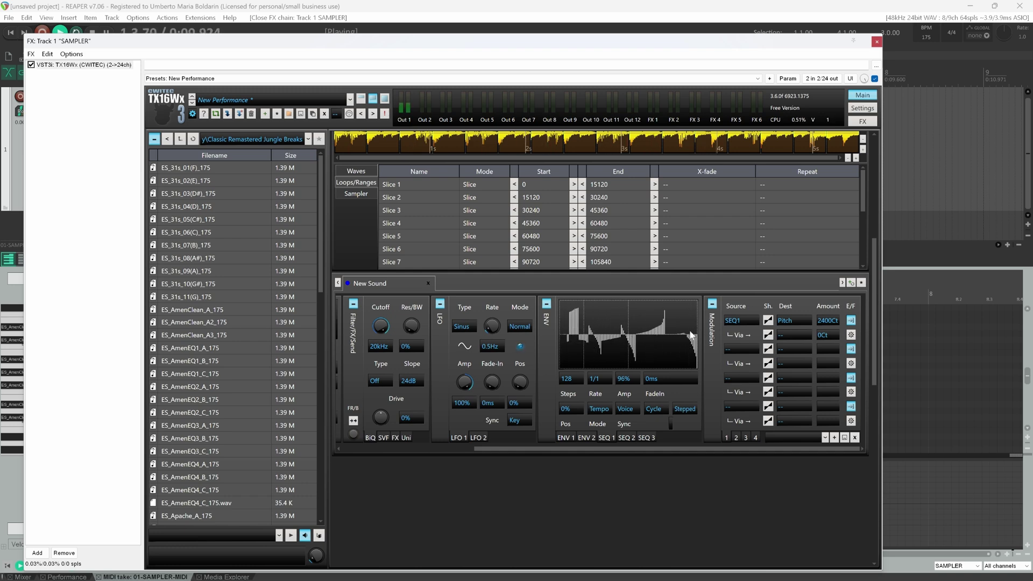
left_click_drag(660, 347, 689, 323)
key("space")
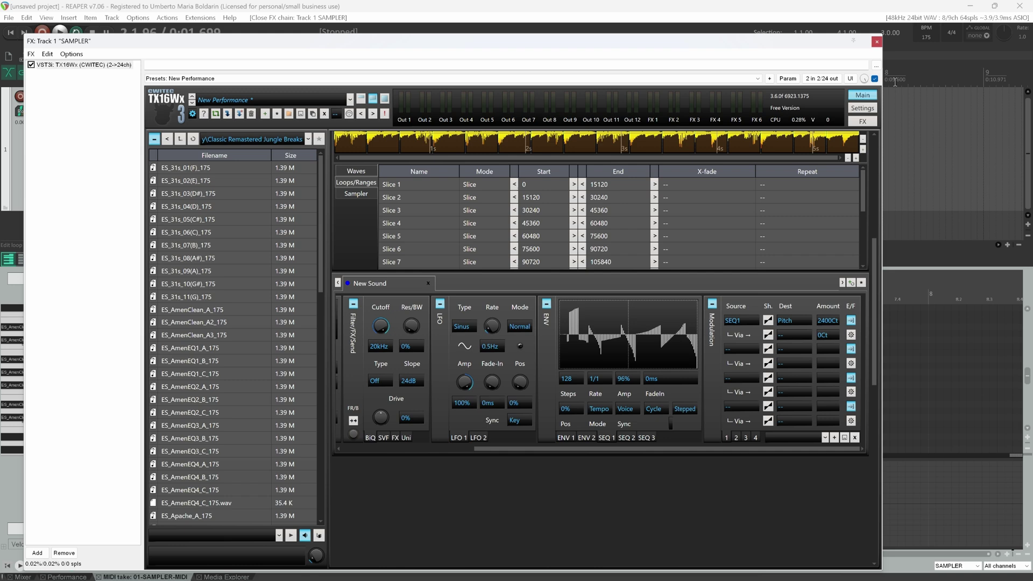